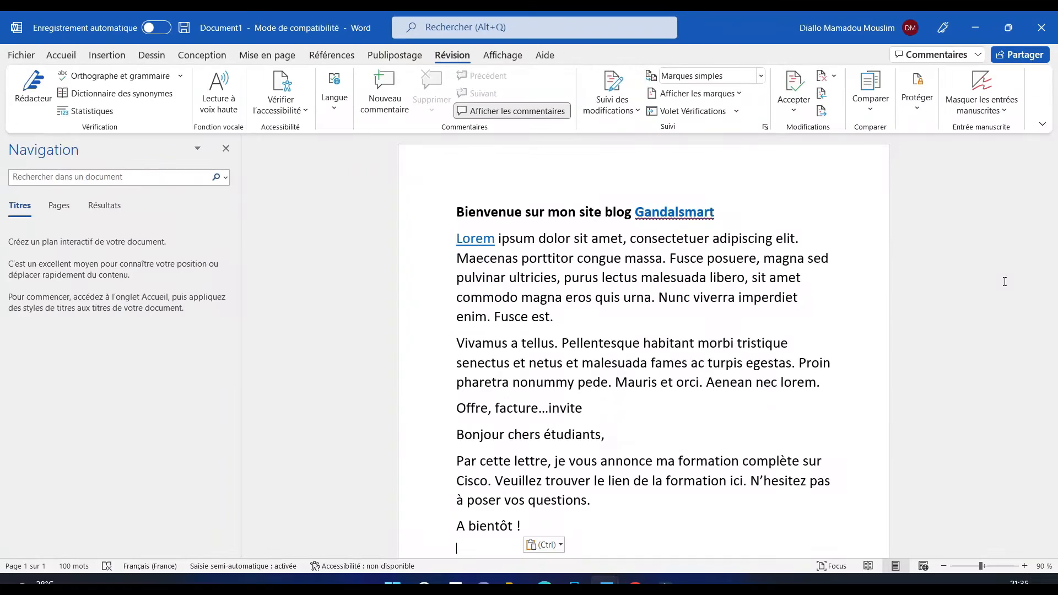
Open Restreindre la modification under Protéger and re-tick 'Autoriser uniquement ce type de modification'
drag(1051, 190, 1055, 427)
drag(1052, 379, 1053, 352)
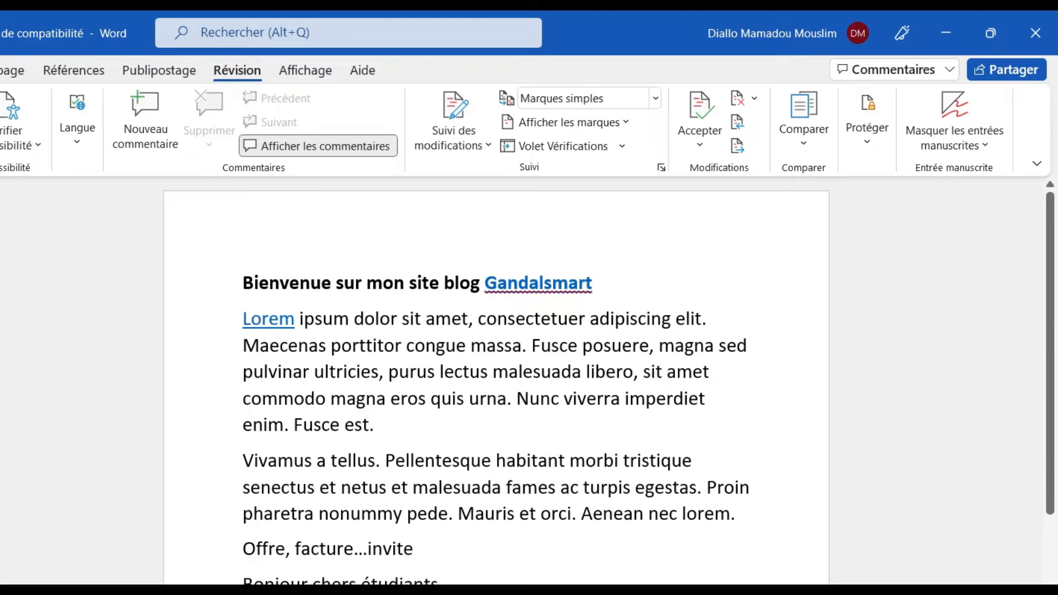
click(876, 156)
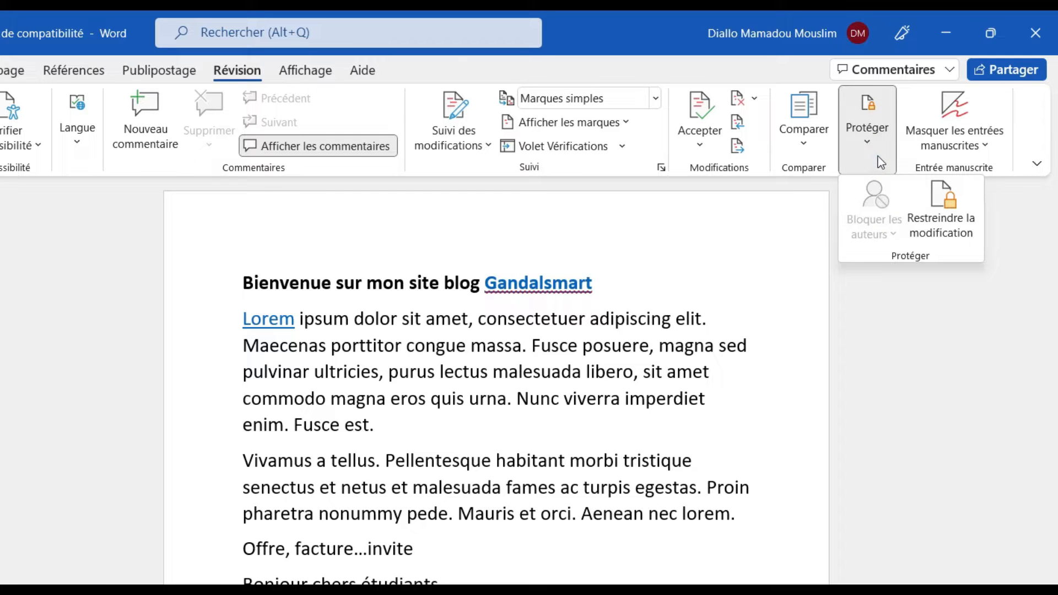
click(944, 198)
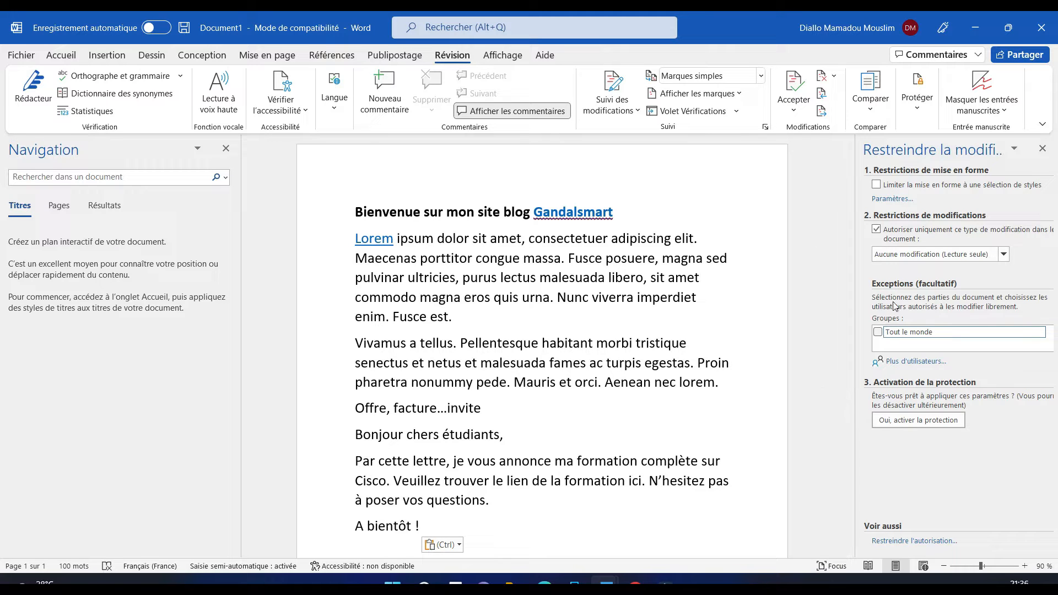
click(877, 231)
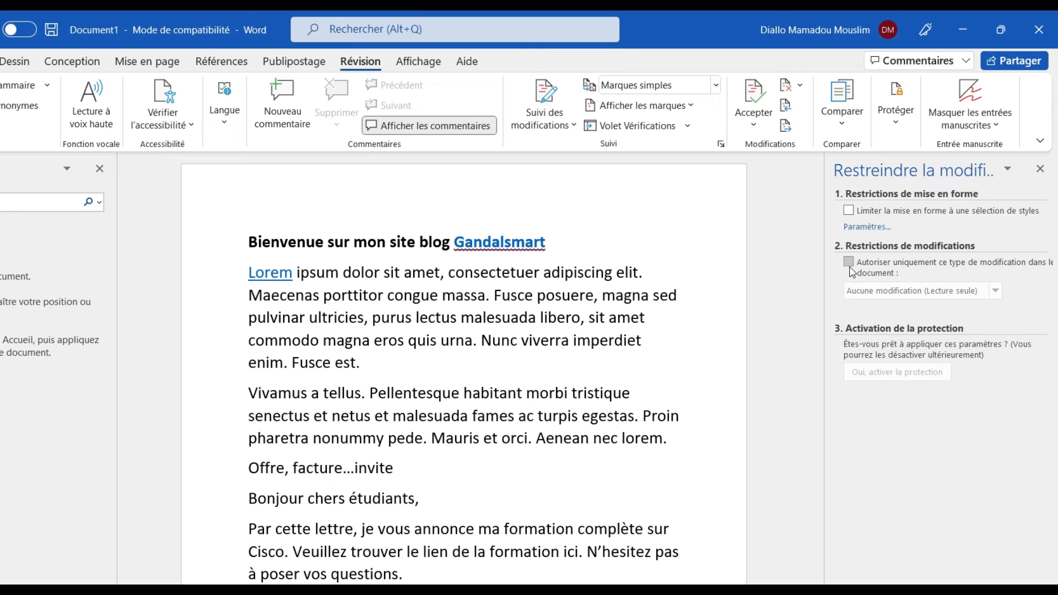
click(848, 262)
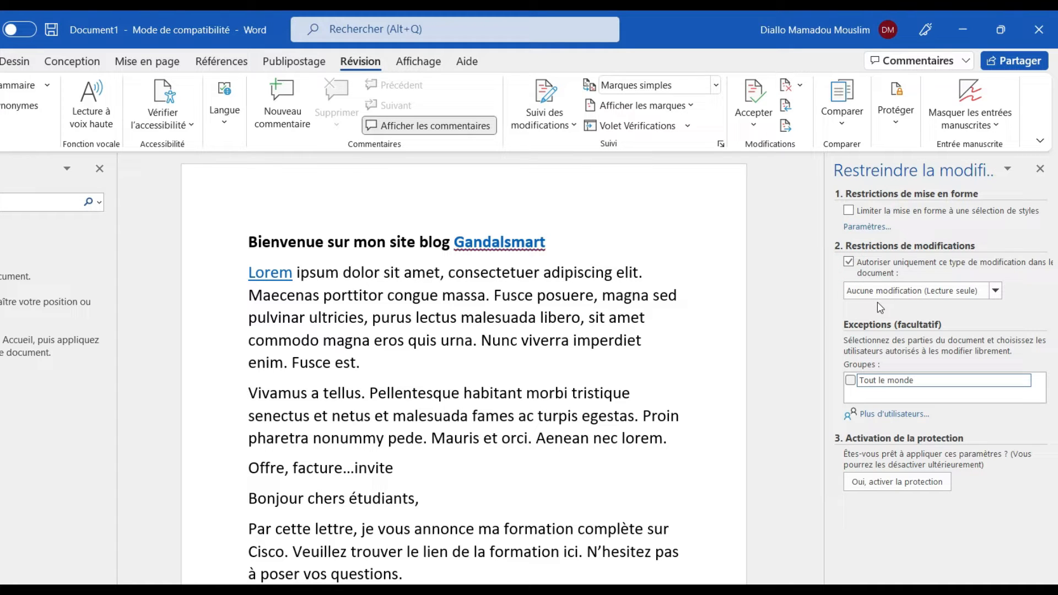
Keep Aucune modification (Lecture seule) as the restriction and close the pane without enforcing it
click(995, 292)
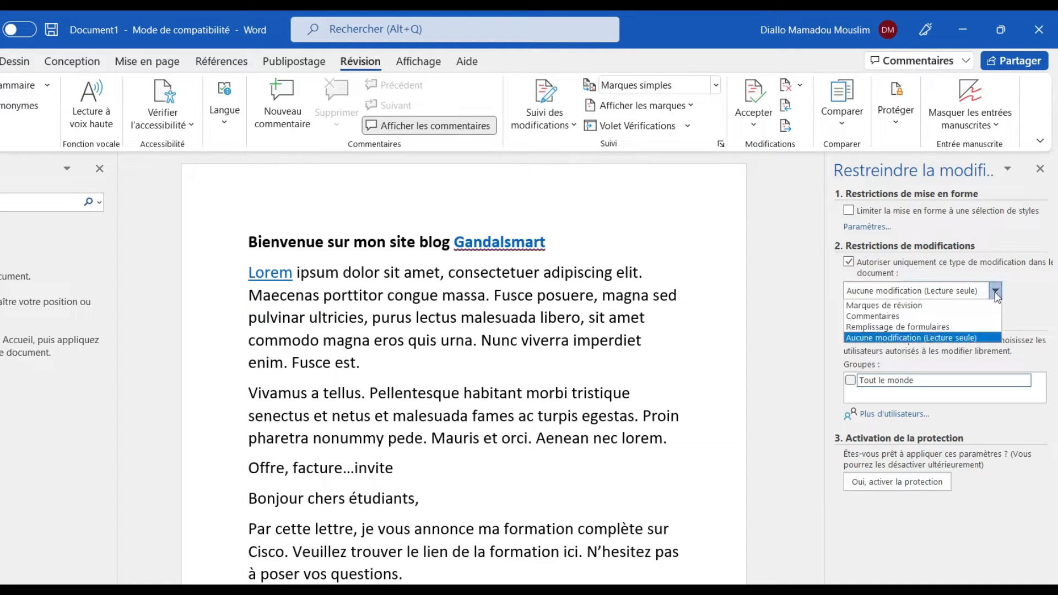
click(873, 338)
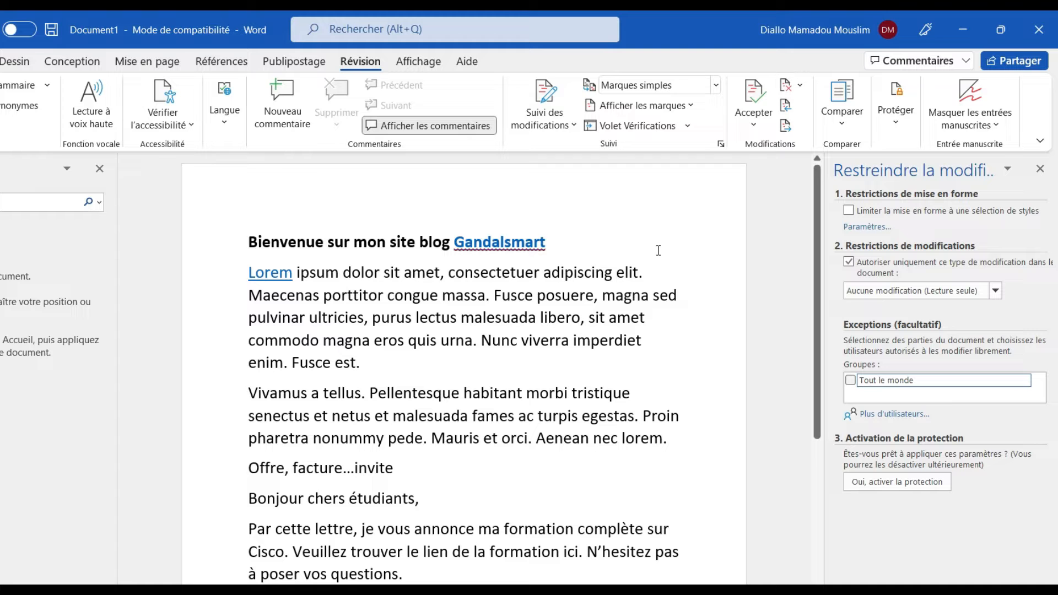
click(1040, 168)
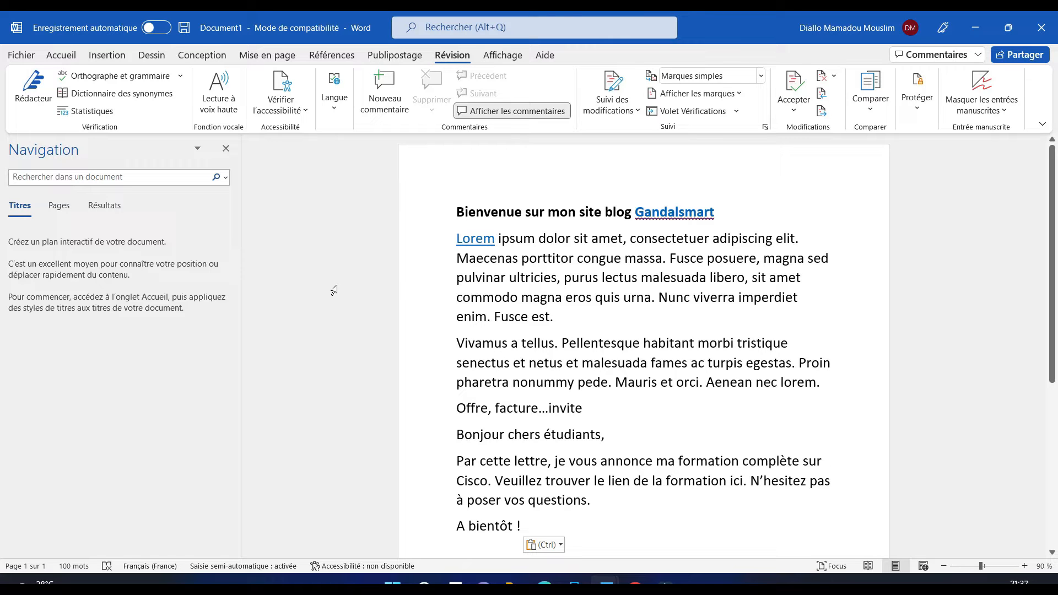
Switch to Accueil, visit the Fichier backstage and return, then right-click the ribbon
click(63, 57)
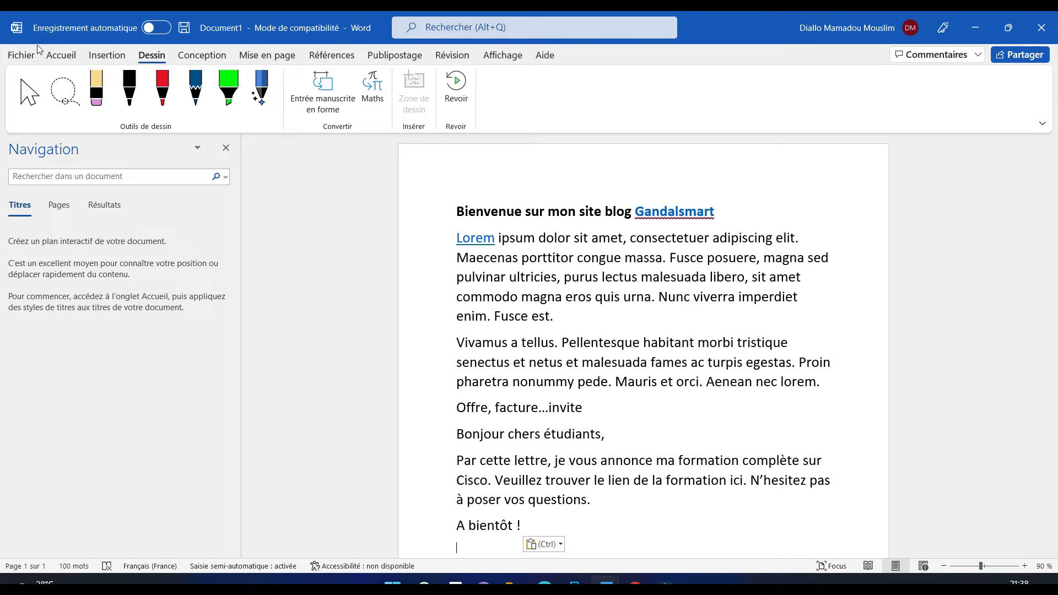
click(24, 61)
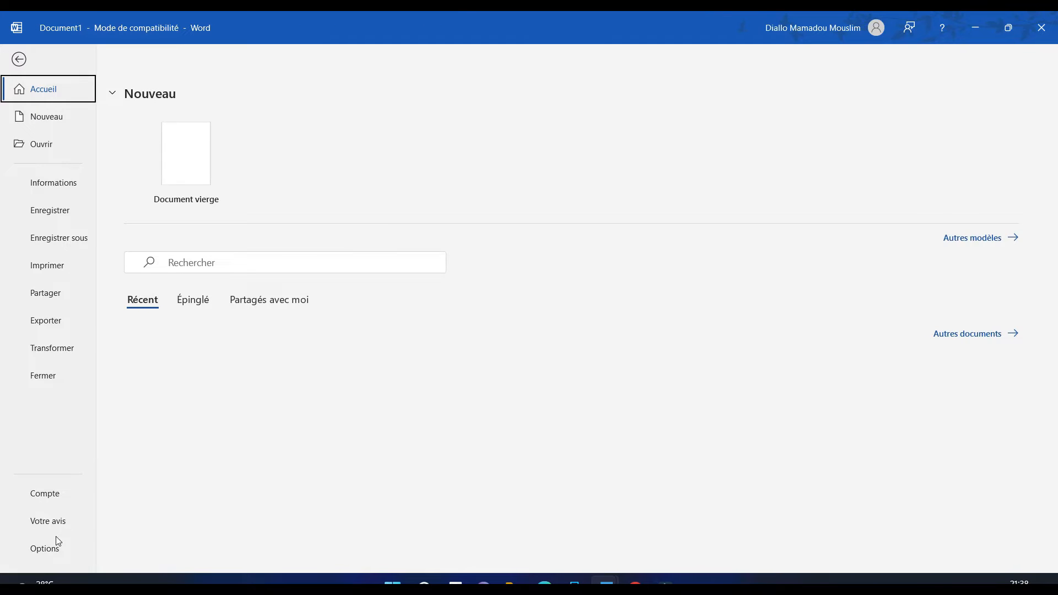
click(19, 61)
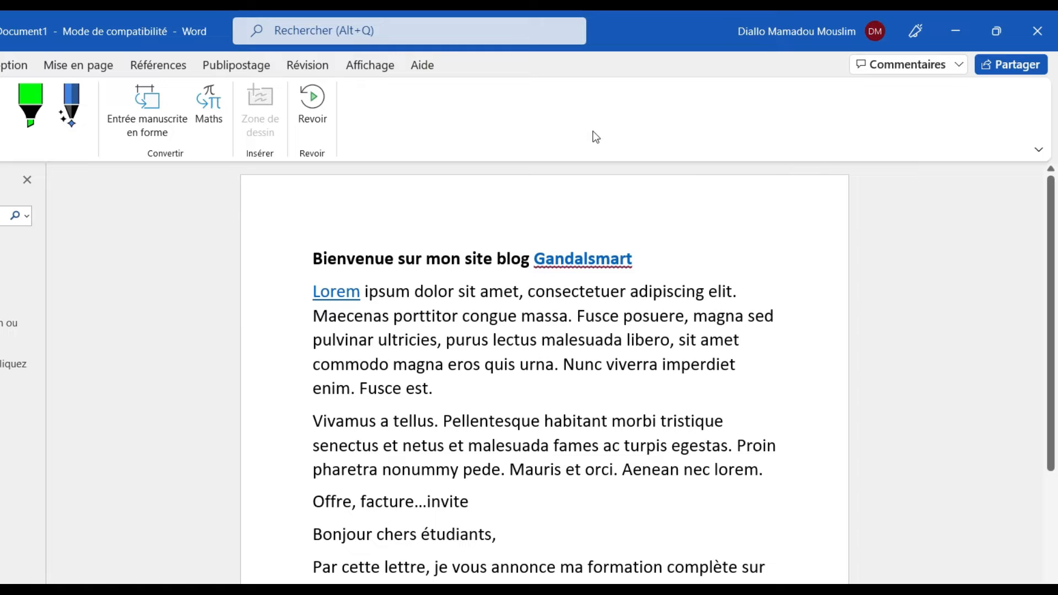
right_click(684, 113)
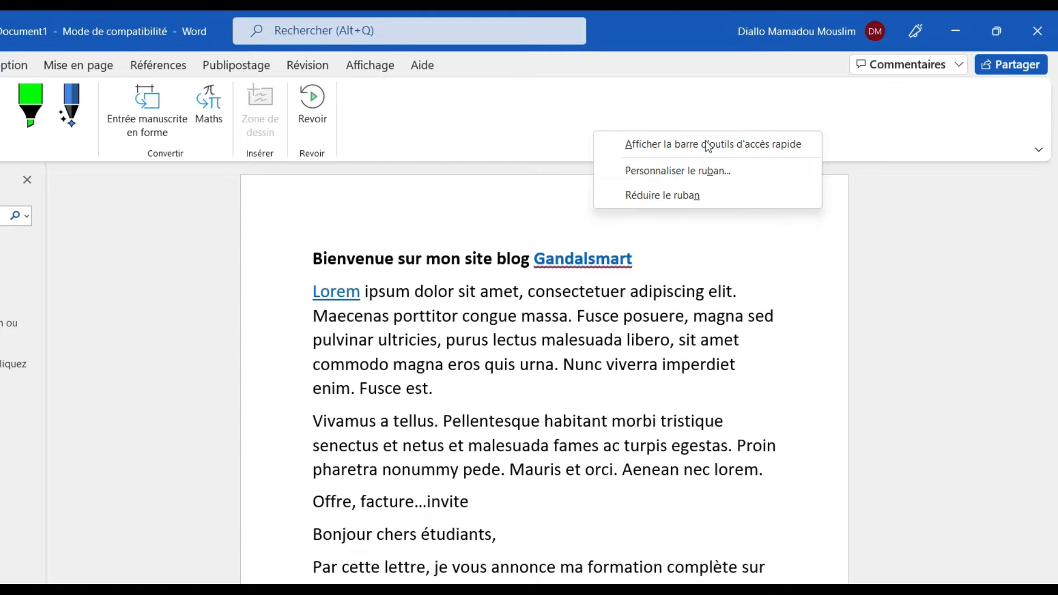
Tick Développeur in Personnaliser le ruban and apply the change with OK
click(693, 170)
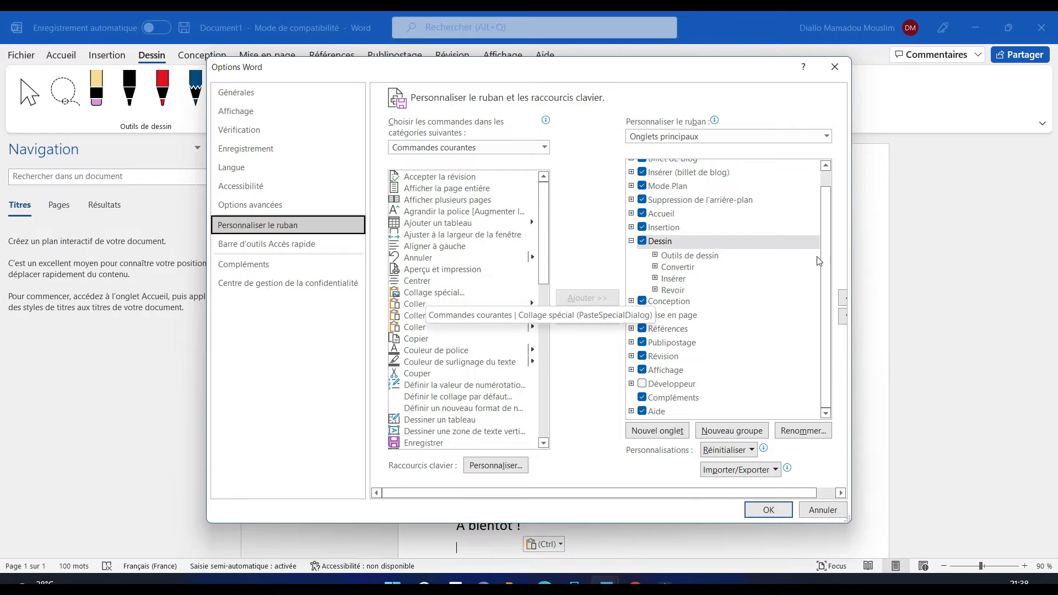
drag(825, 214, 826, 252)
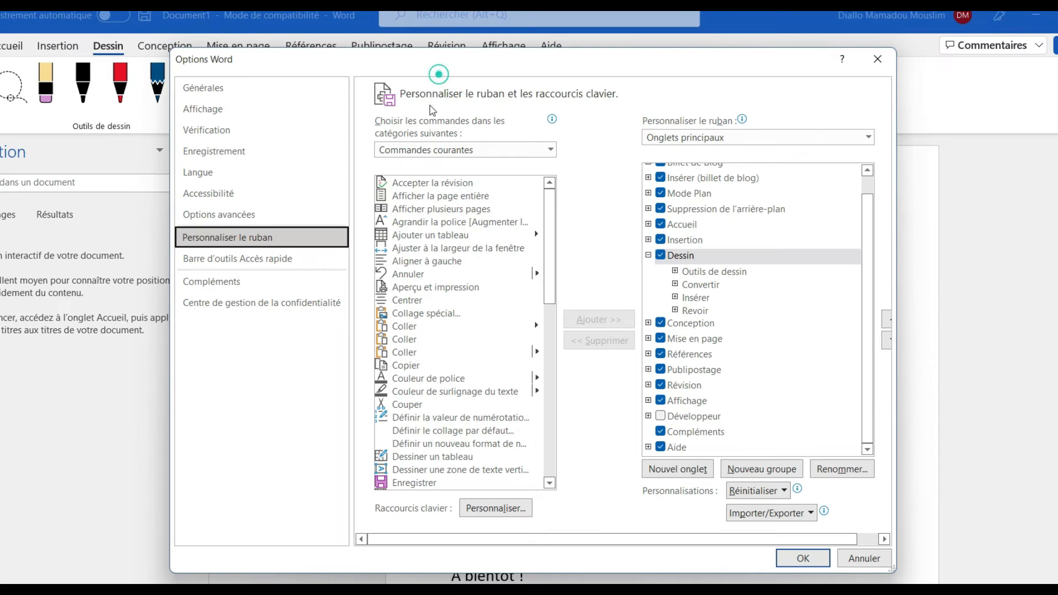
drag(440, 59, 430, 94)
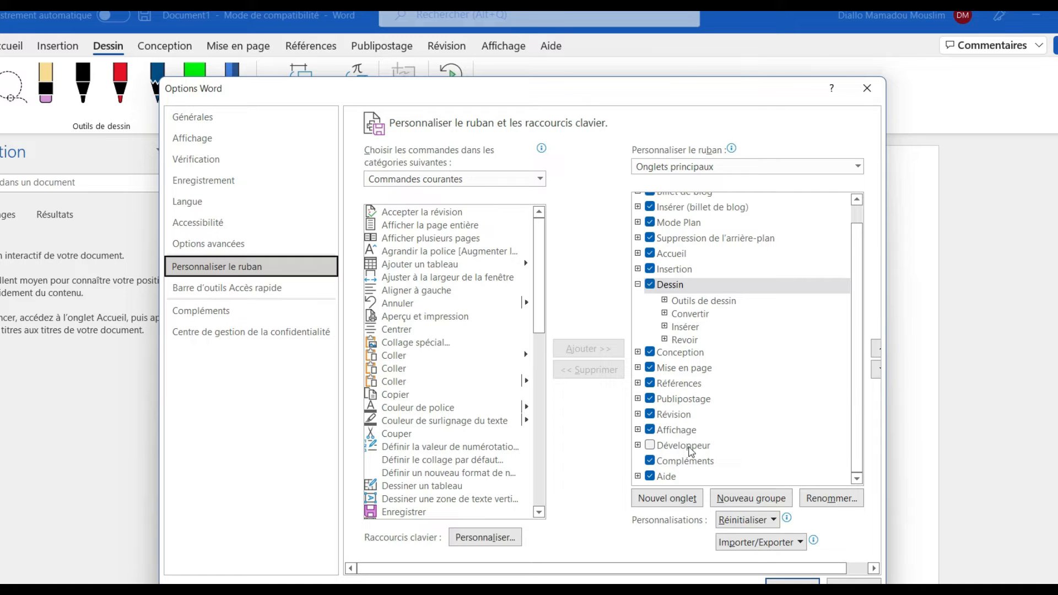
click(650, 447)
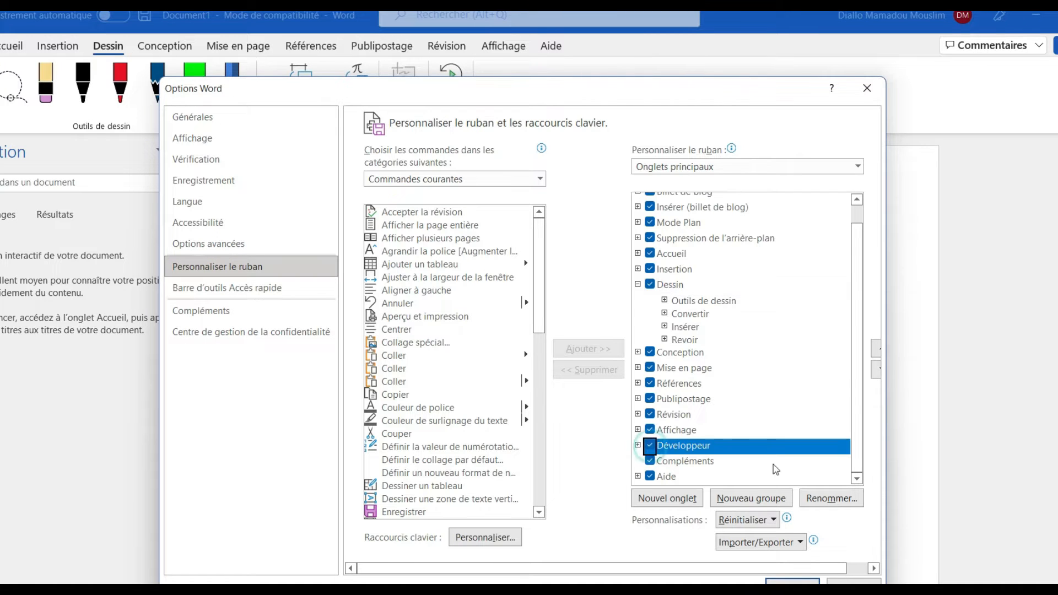
click(792, 580)
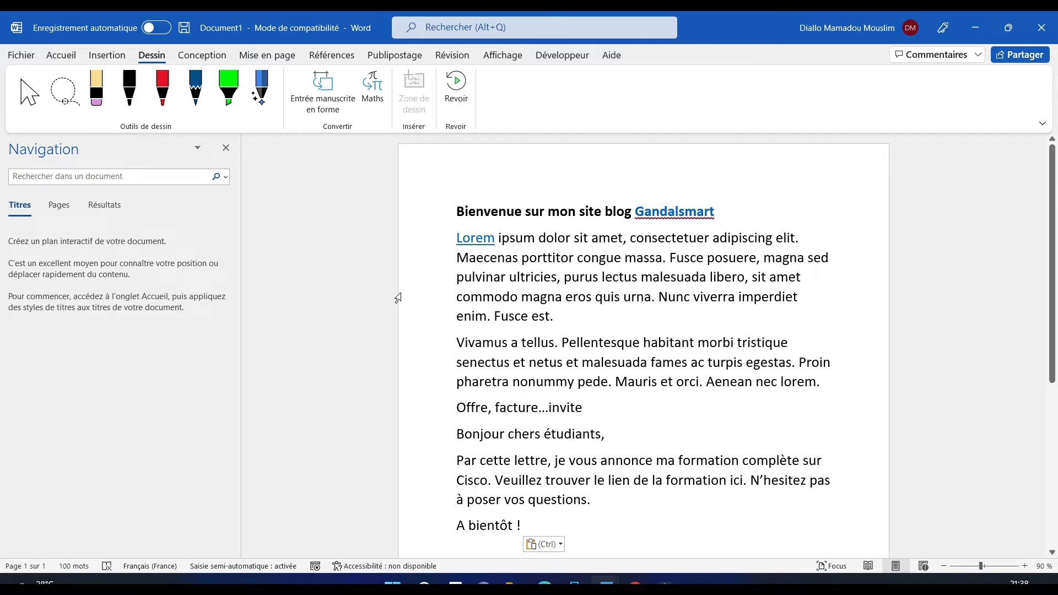
Reopen the Restreindre la modification pane from the Développeur tab
click(443, 58)
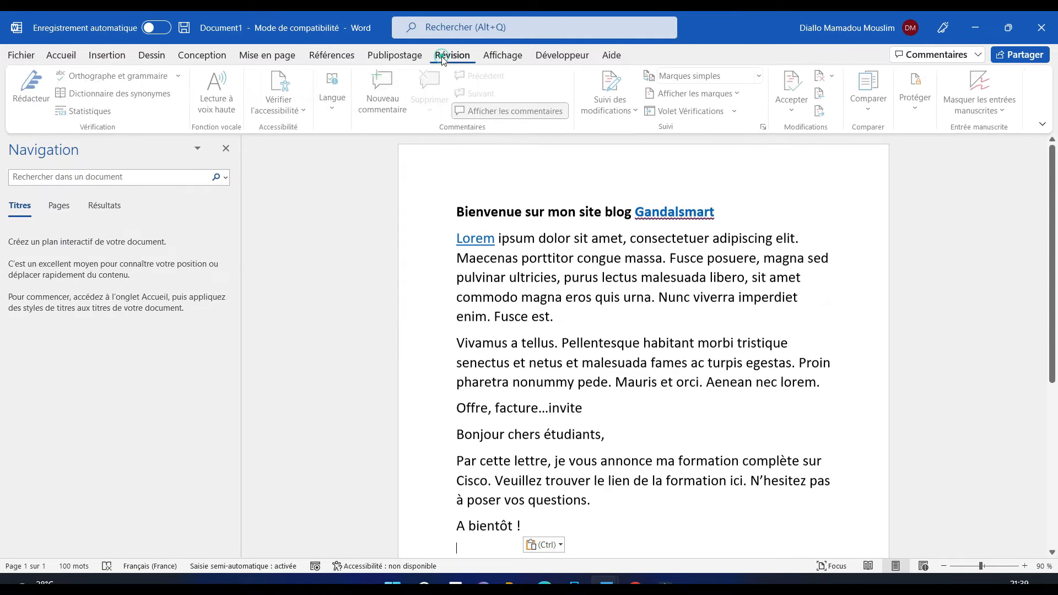
click(912, 125)
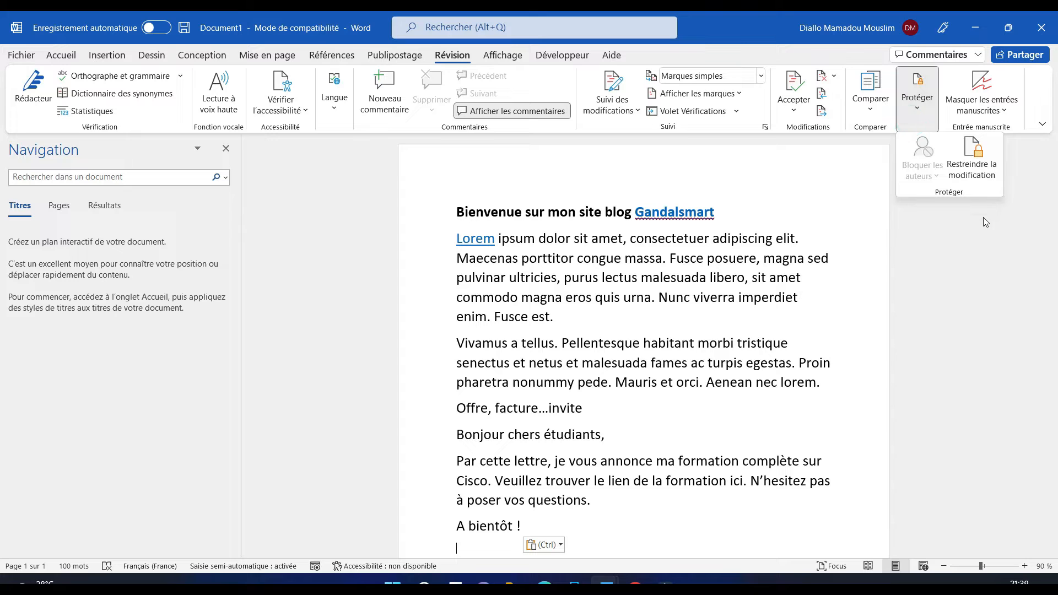
click(547, 58)
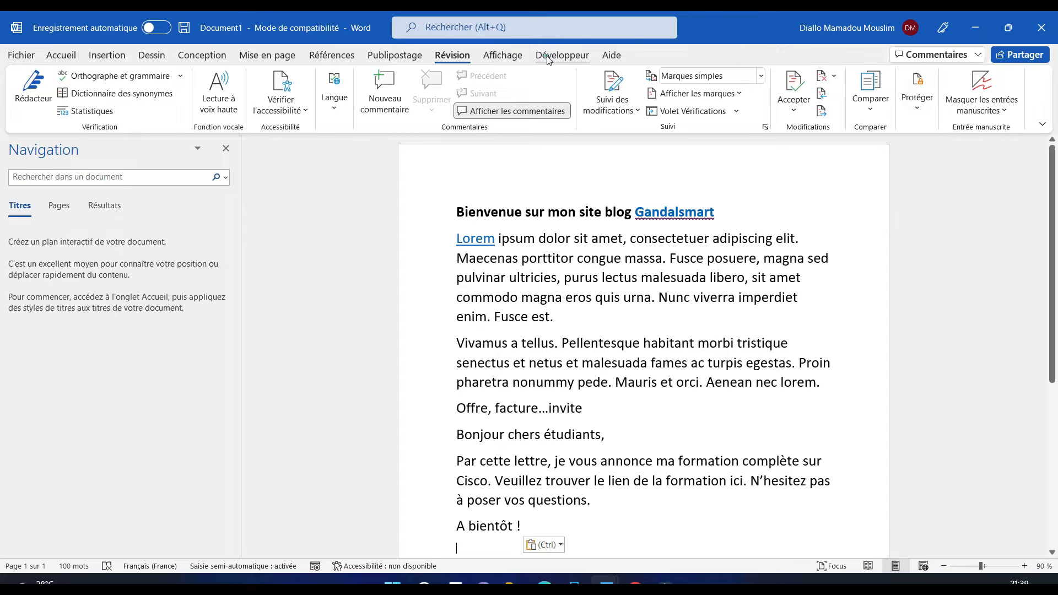
click(547, 58)
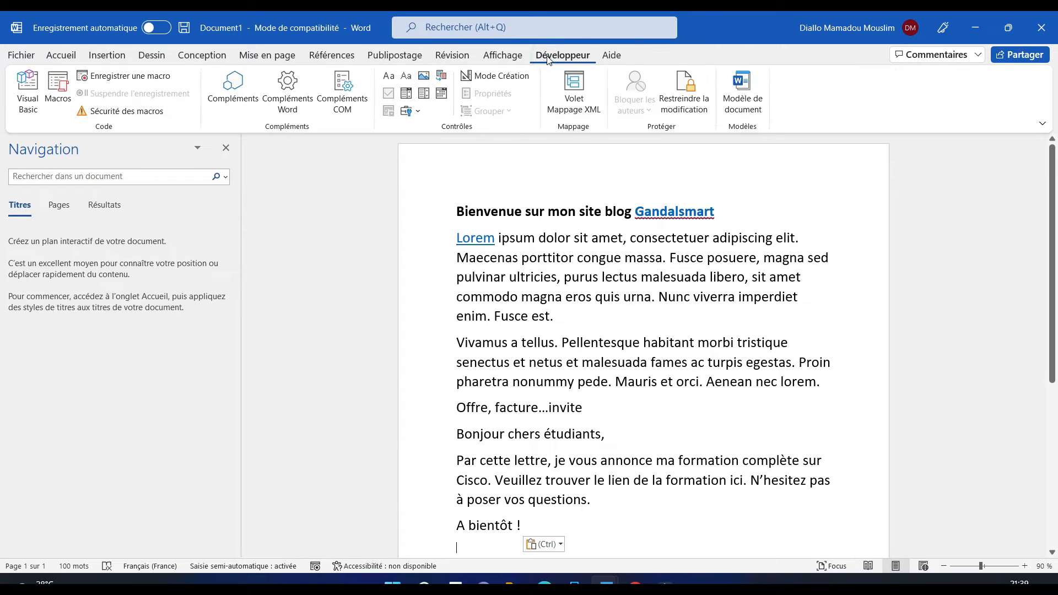
click(688, 110)
click(686, 104)
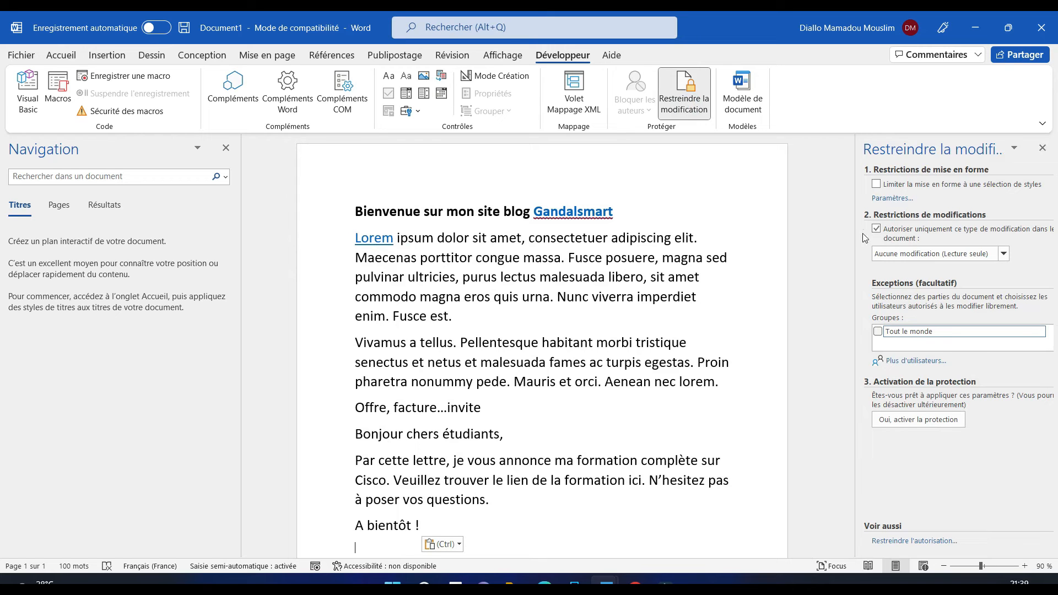
Reselect Aucune modification (Lecture seule) and choose 'Oui, activer la protection'
click(1004, 255)
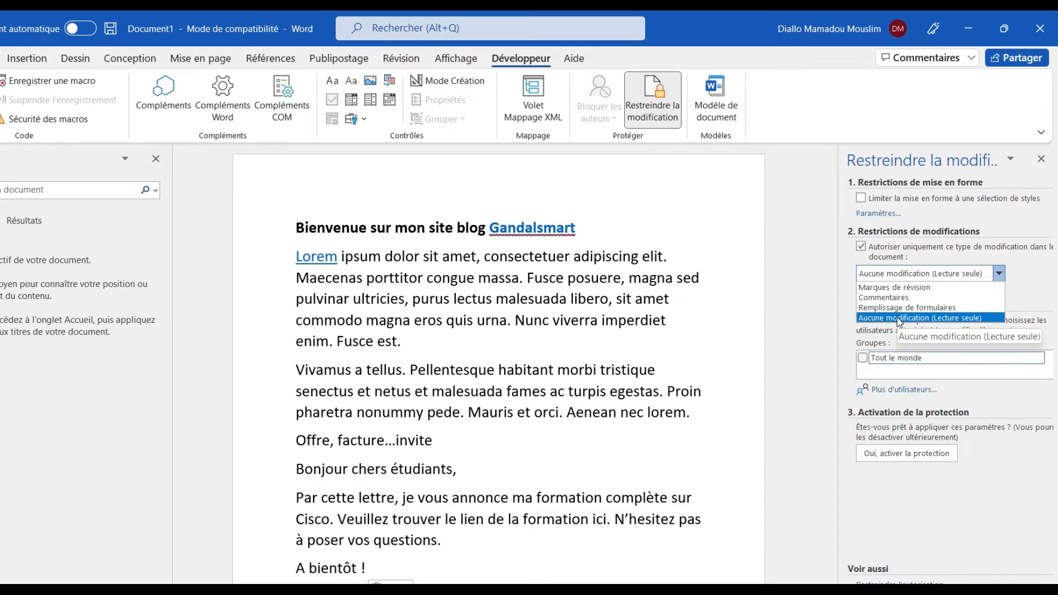
click(899, 319)
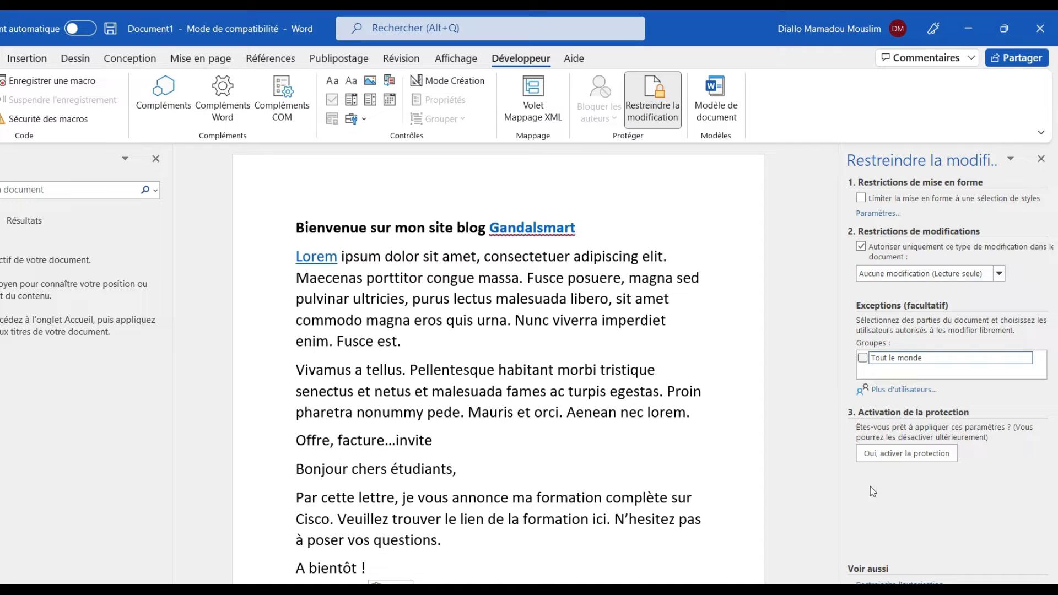
click(897, 453)
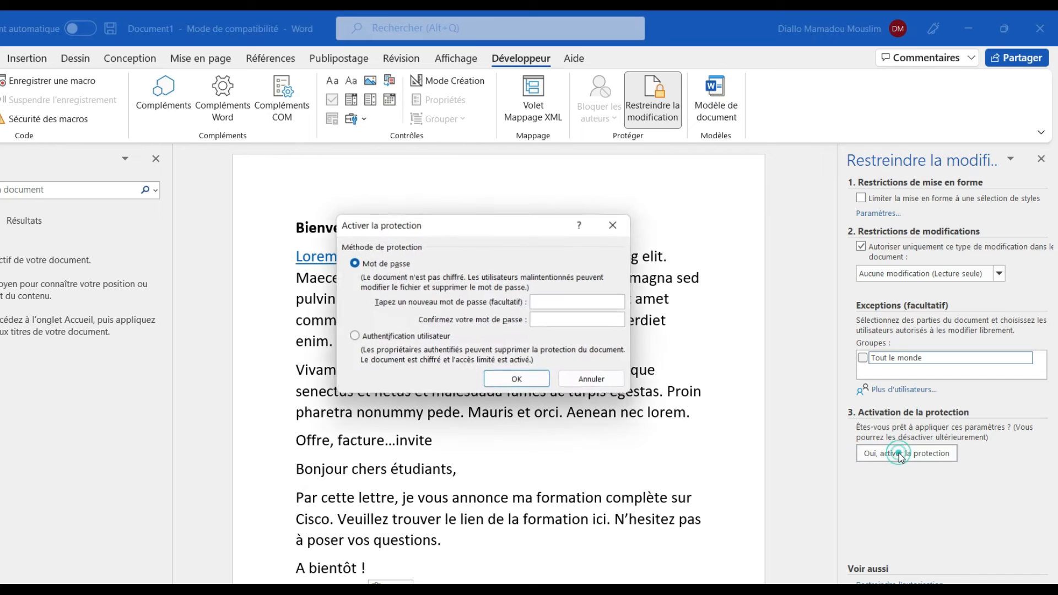
Keep Mot de passe as the method, enter and confirm the password, and apply protection
drag(479, 230, 583, 224)
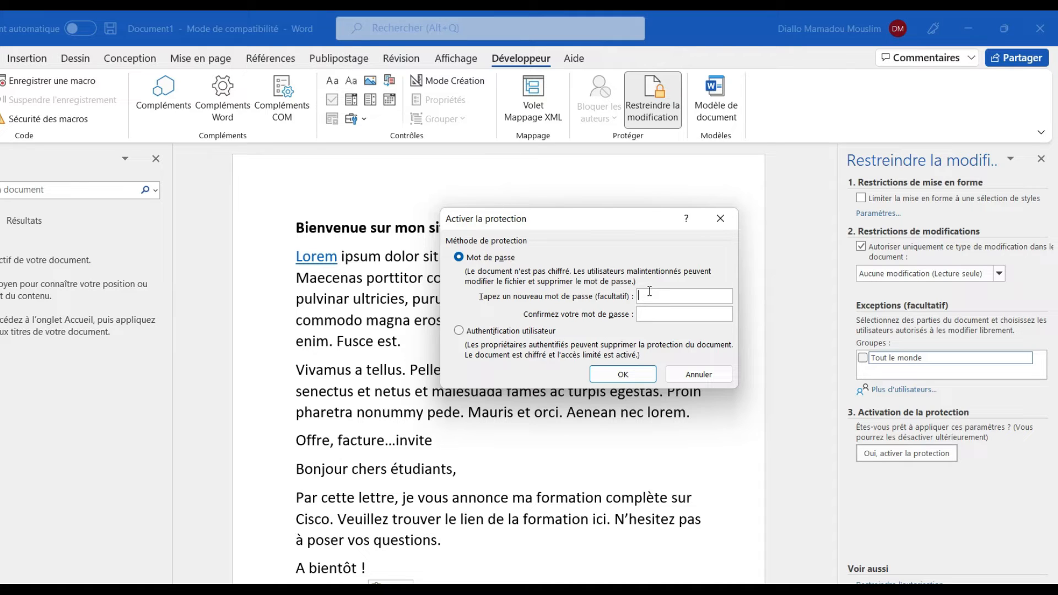
drag(607, 223, 628, 193)
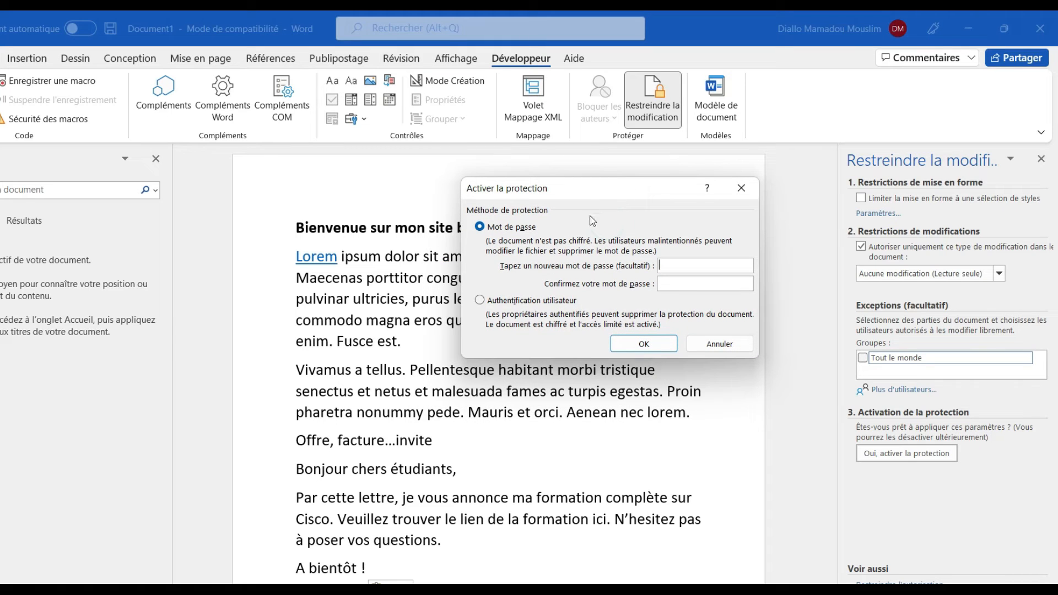
click(666, 267)
click(493, 302)
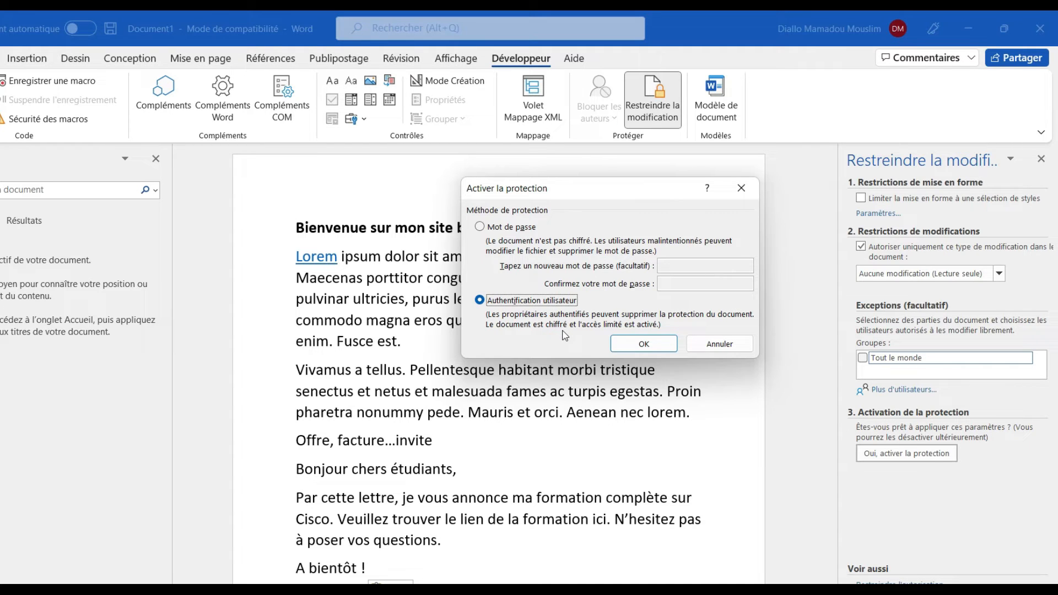
click(503, 230)
drag(601, 196, 545, 200)
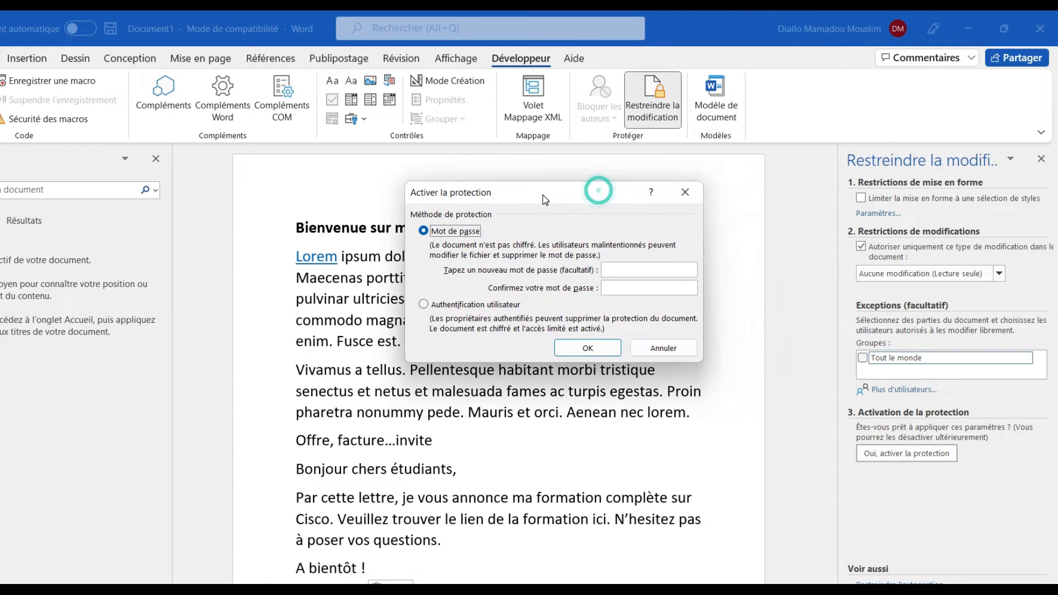
click(621, 270)
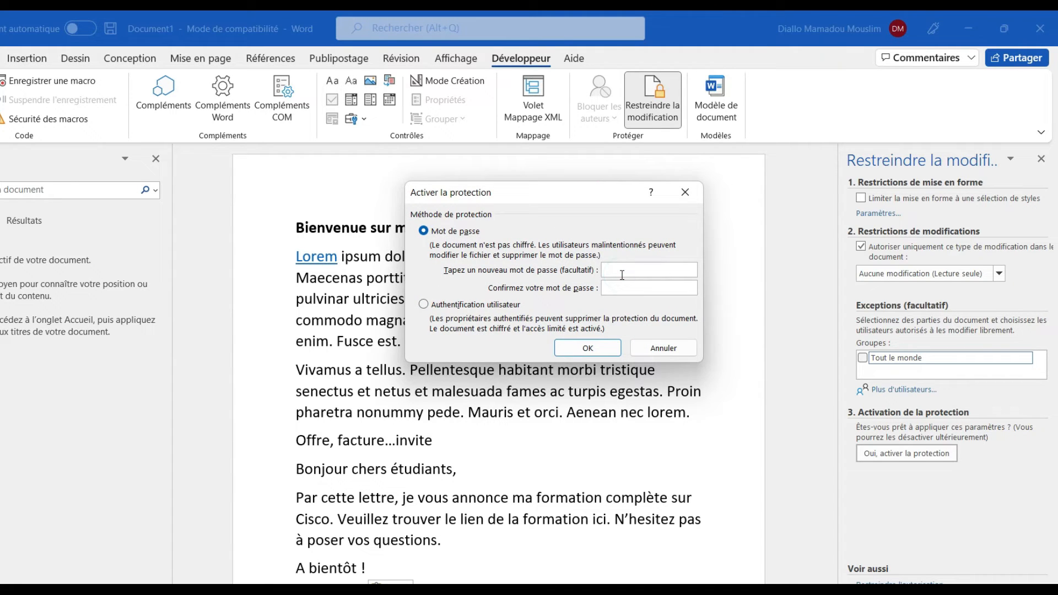
text(123)
click(626, 287)
text(123)
click(588, 348)
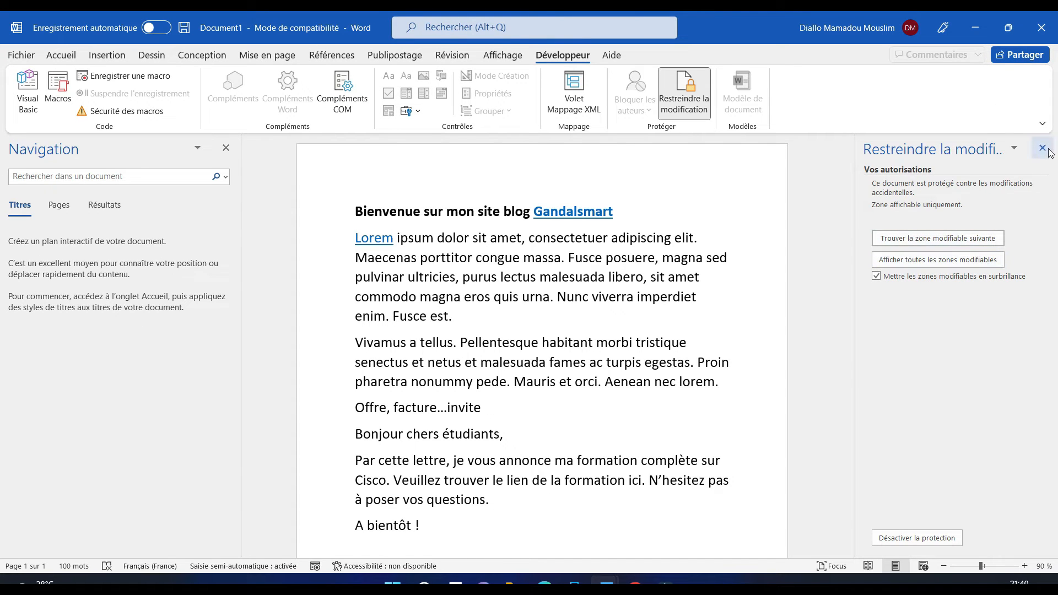
Search for the next editable region and dismiss the search-finished message
click(931, 247)
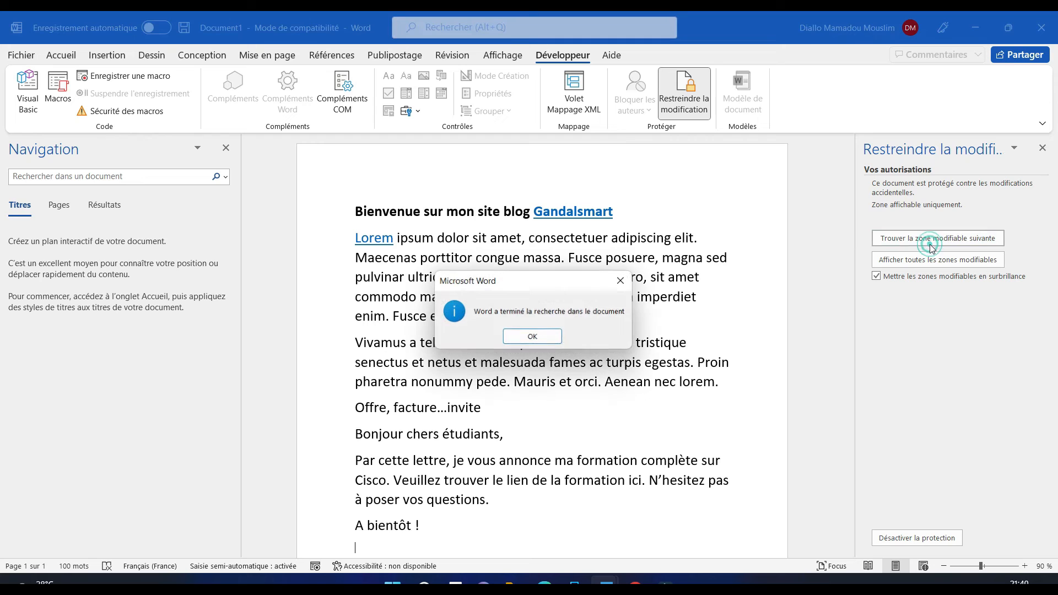
click(548, 341)
click(1043, 150)
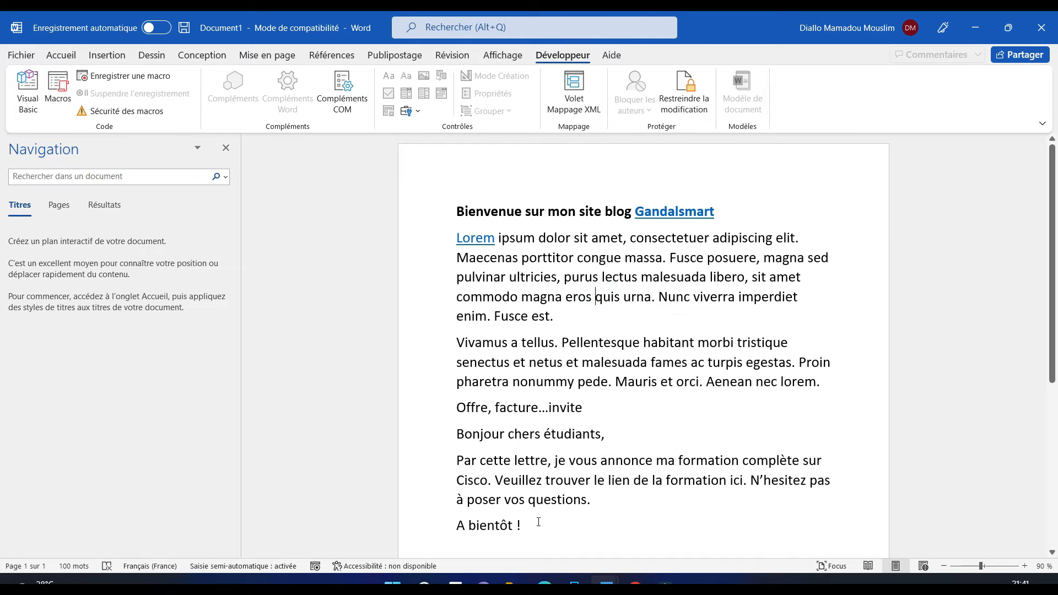
Try typing and deleting selected text to confirm it is locked, then close the Navigation pane
key(Return)
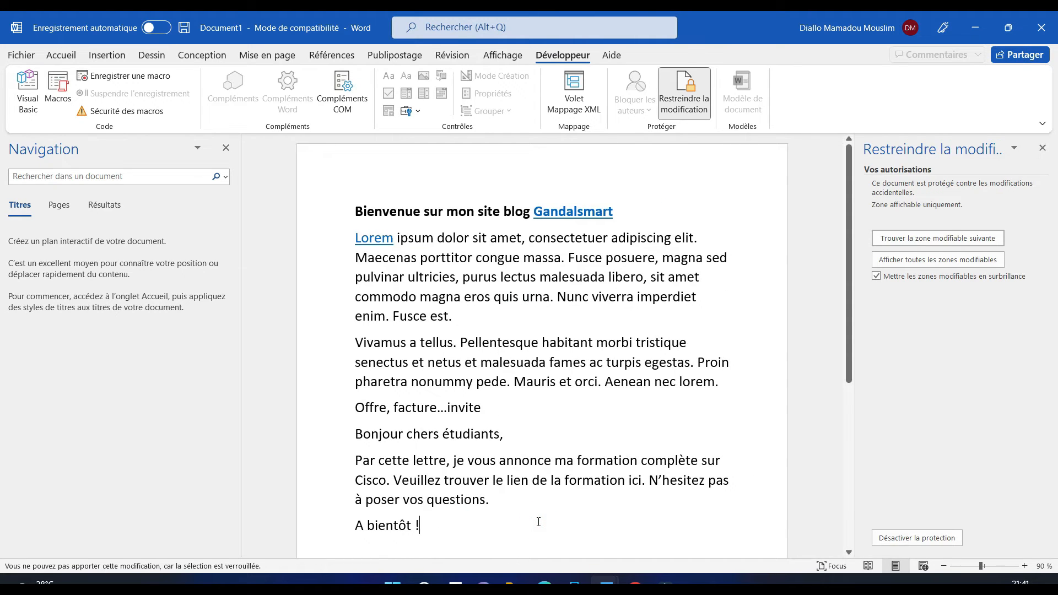
mouse_move(850, 354)
mouse_down()
mouse_move(851, 404)
mouse_move(850, 348)
mouse_up()
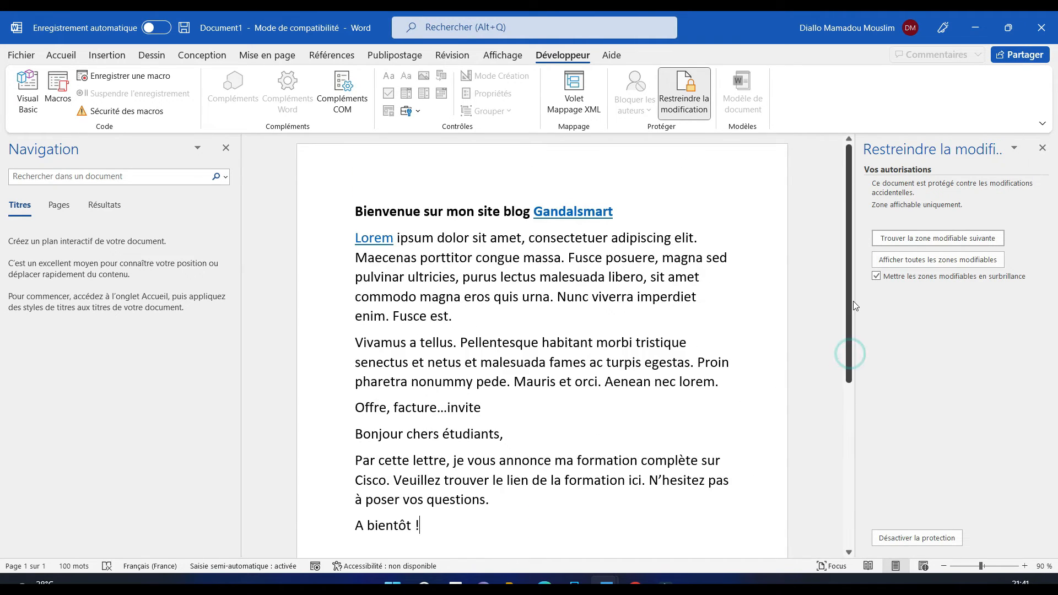
click(633, 213)
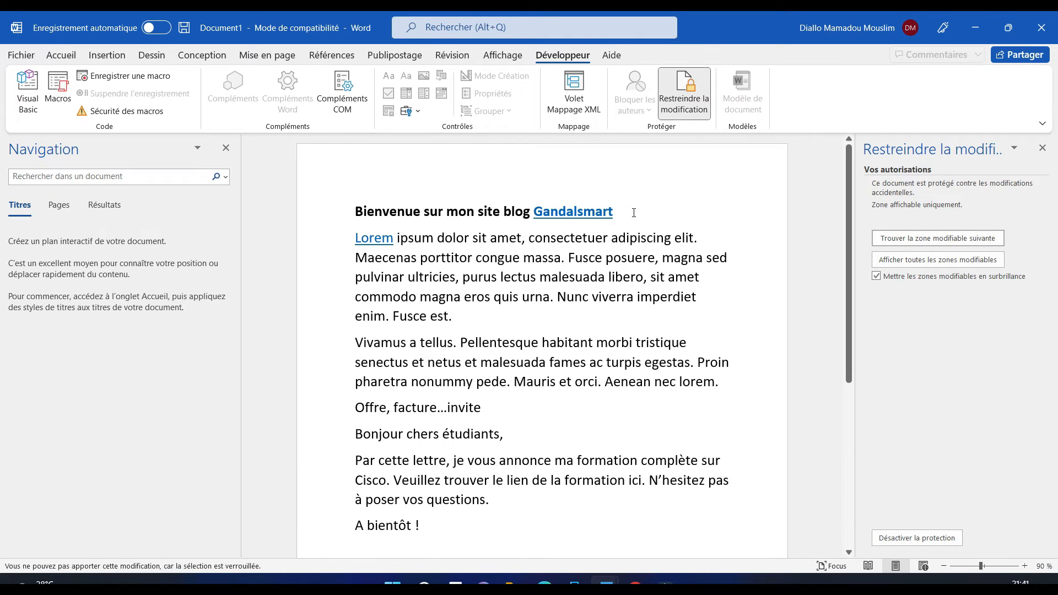
click(460, 318)
drag(347, 209, 494, 468)
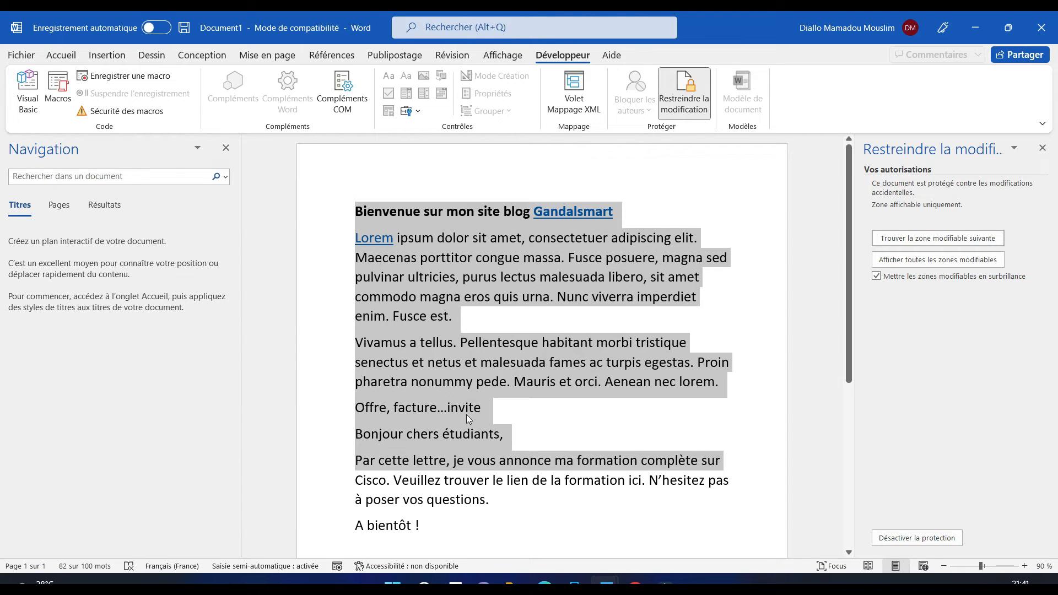
key(Delete)
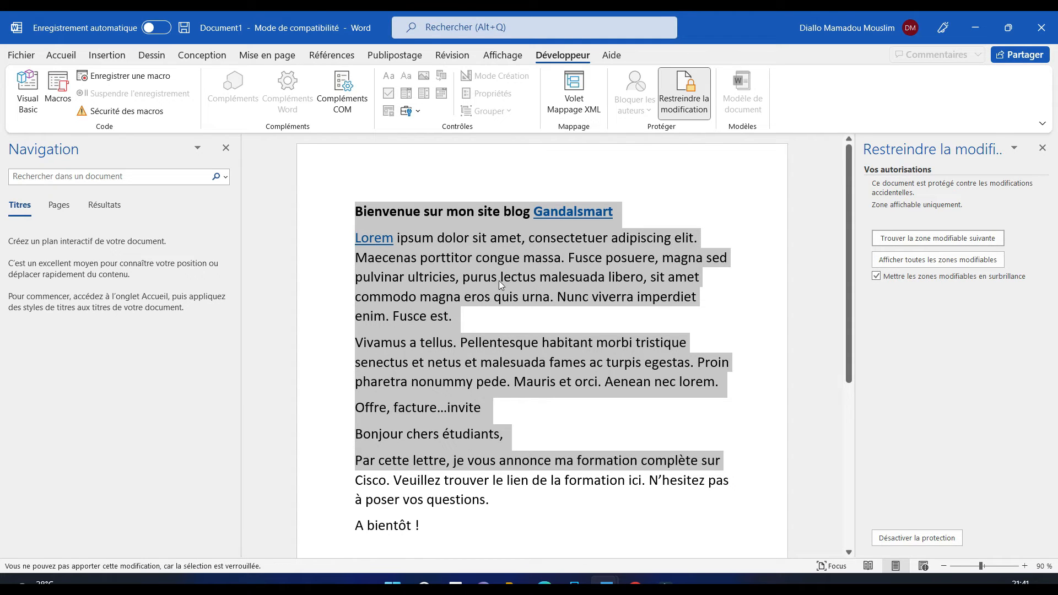
click(225, 149)
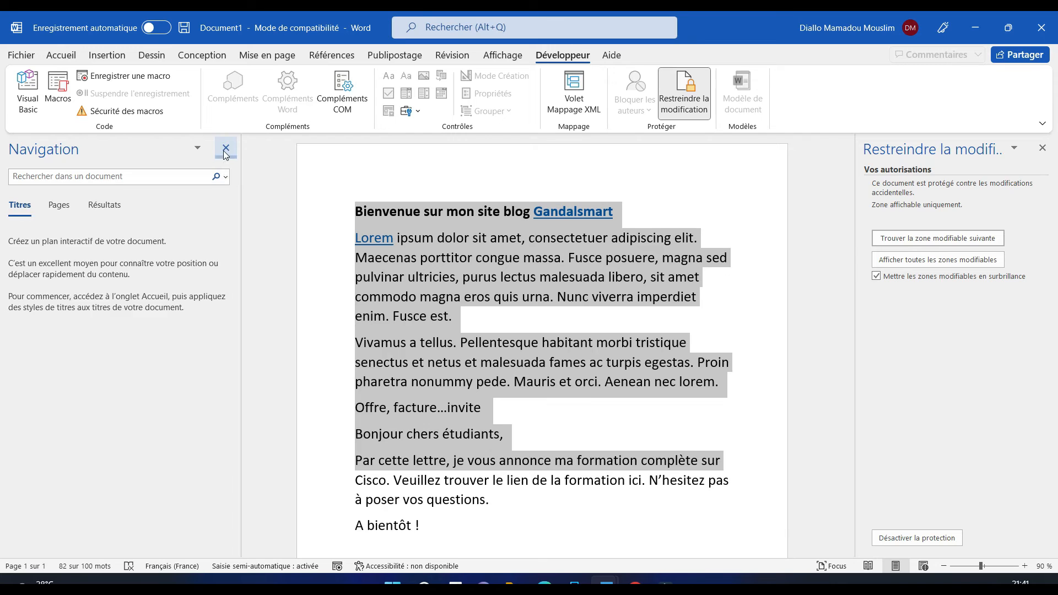
Select the passage from netus to annonce and the heading, confirming Delete changes nothing
click(307, 369)
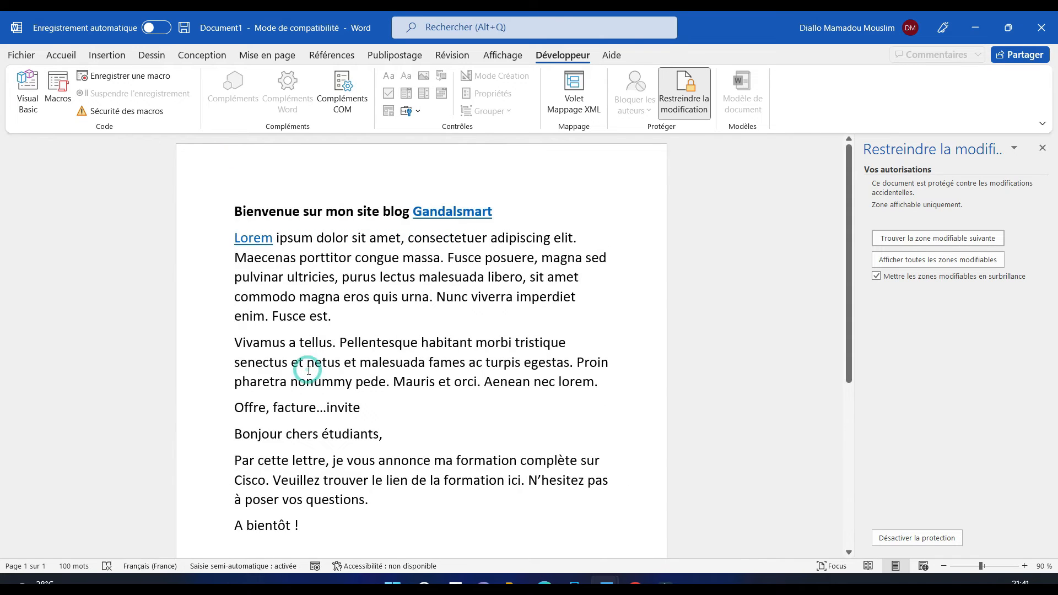
drag(307, 369, 433, 457)
key(Delete)
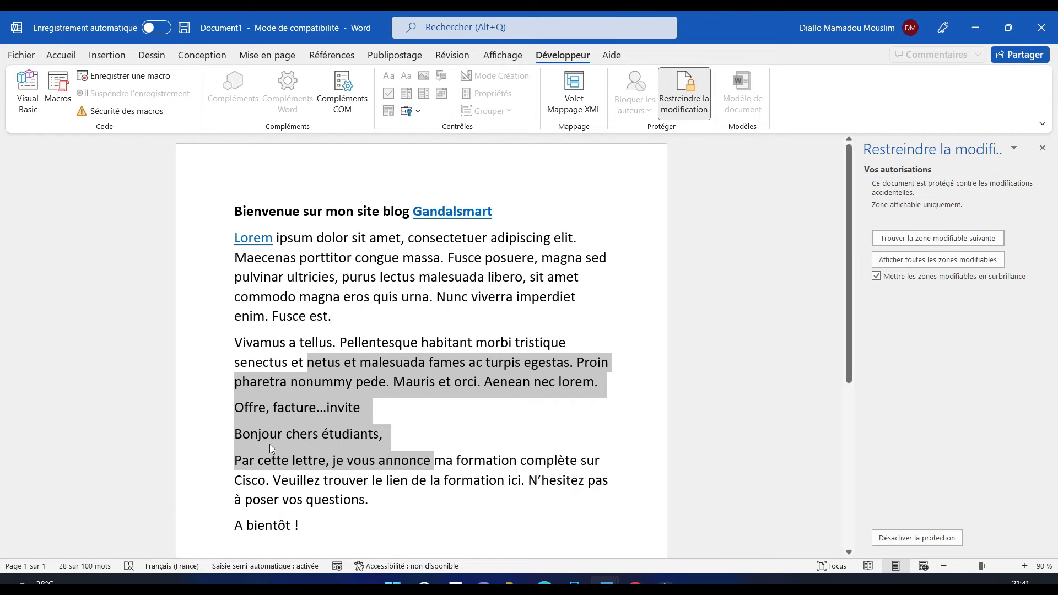
key(Delete)
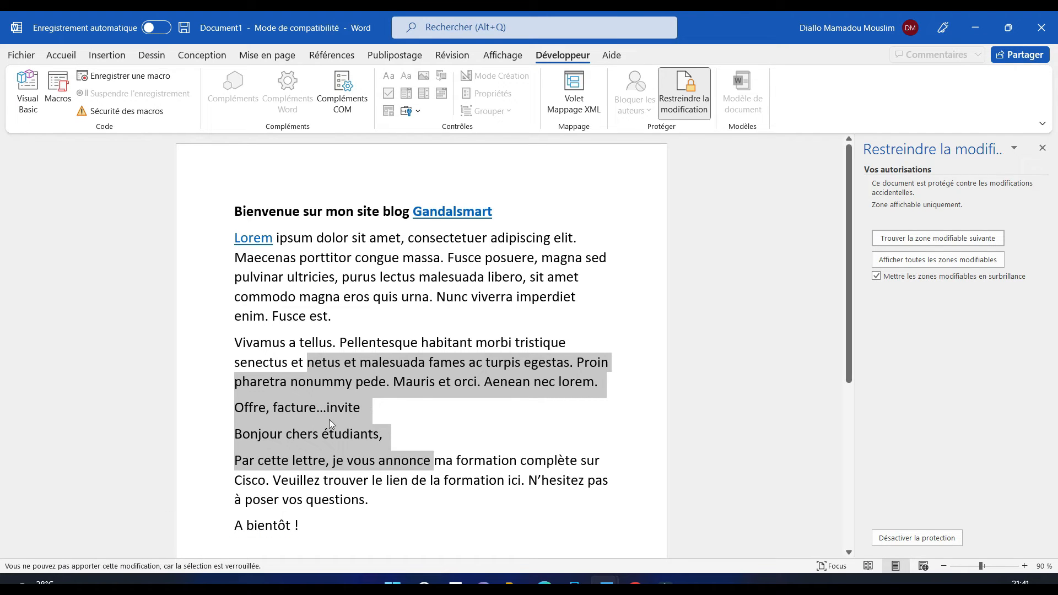
click(397, 296)
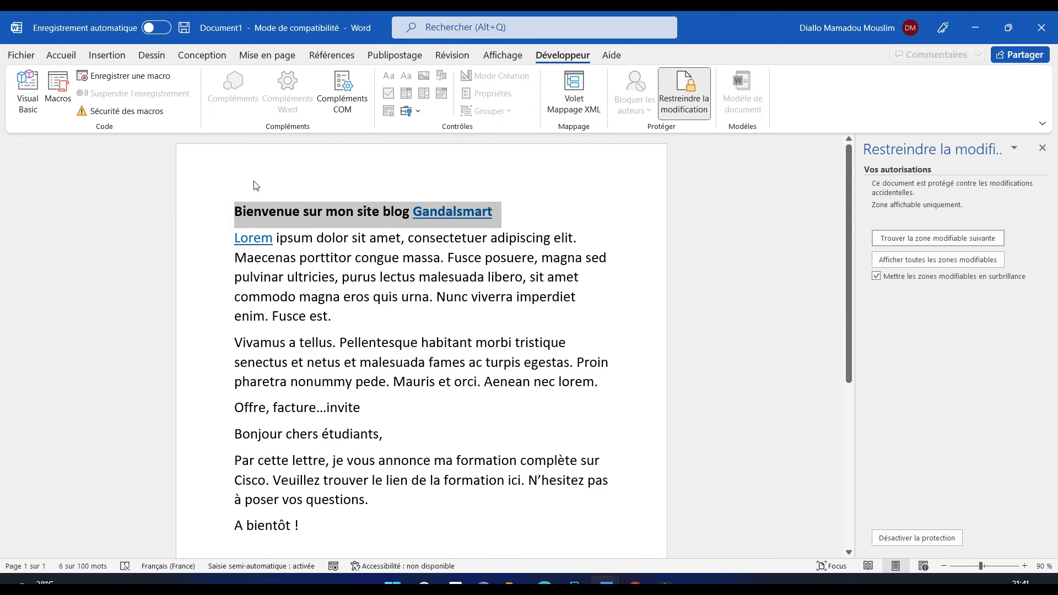
click(235, 206)
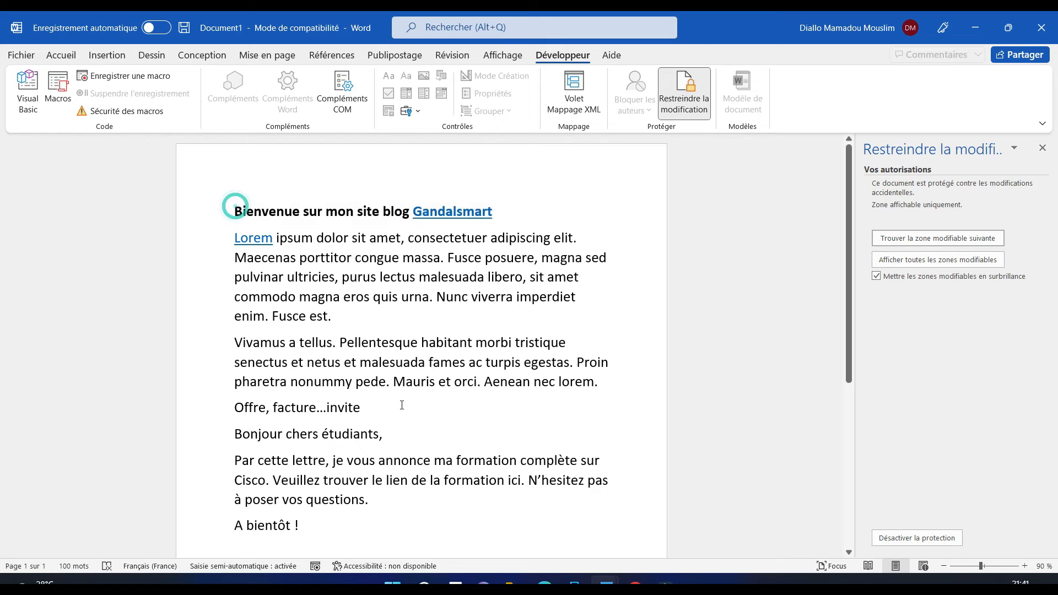
Select posuere to fames, then close the Restreindre la modification pane
drag(852, 355, 851, 506)
scroll(672, 209, up, 5)
drag(503, 259, 467, 359)
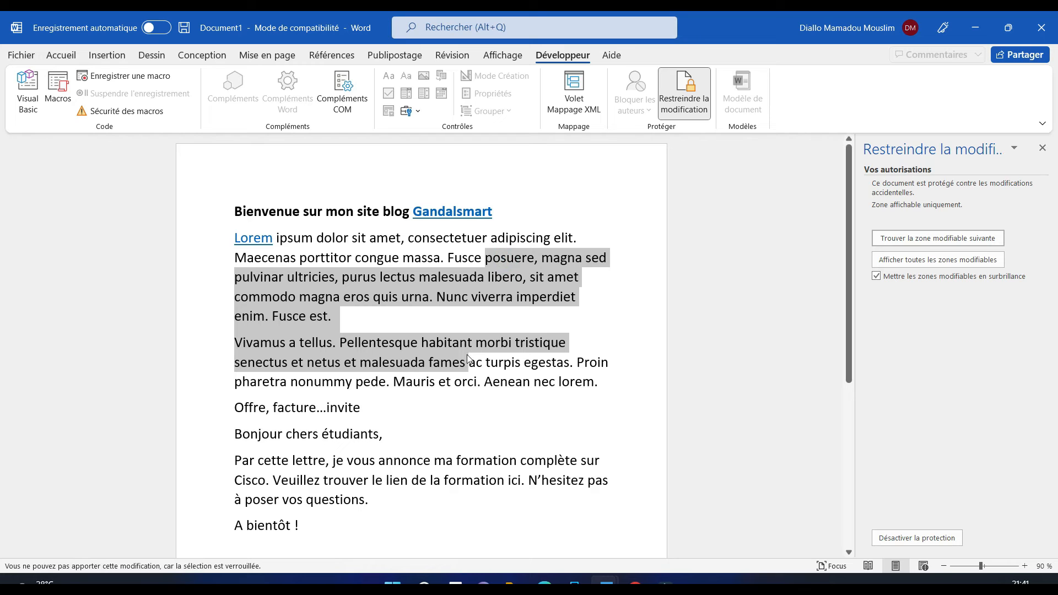
click(301, 202)
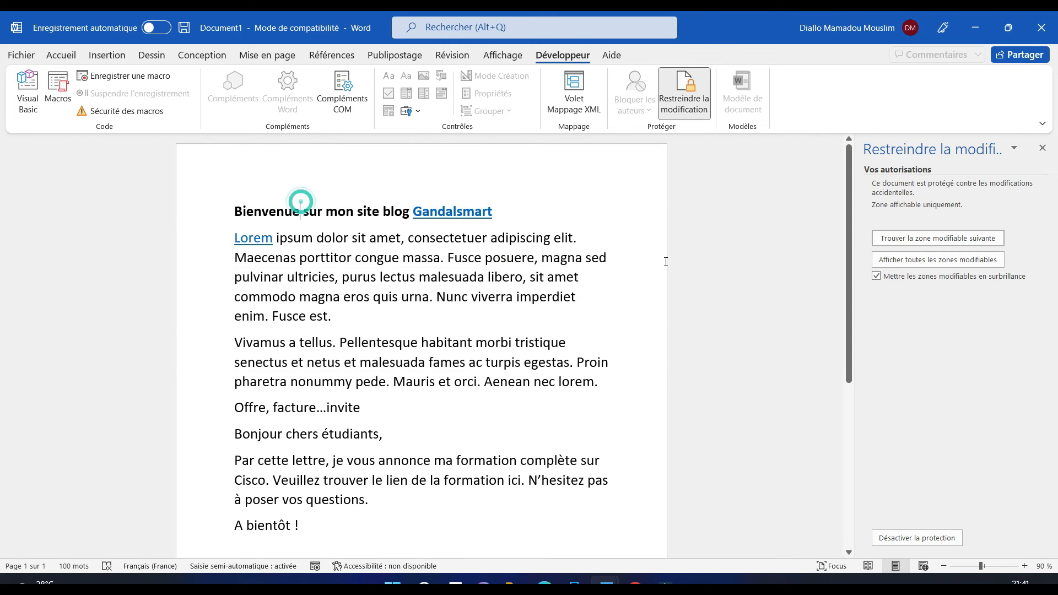
click(1042, 148)
click(556, 290)
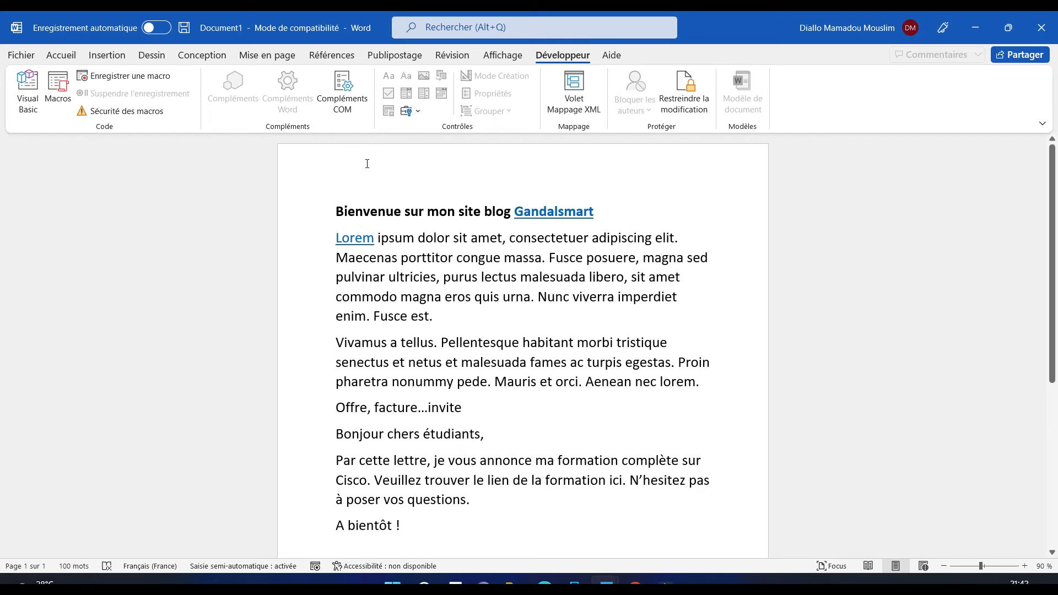
Choose Désactiver la protection in Restreindre la modification and enter the password to unlock the document
click(451, 55)
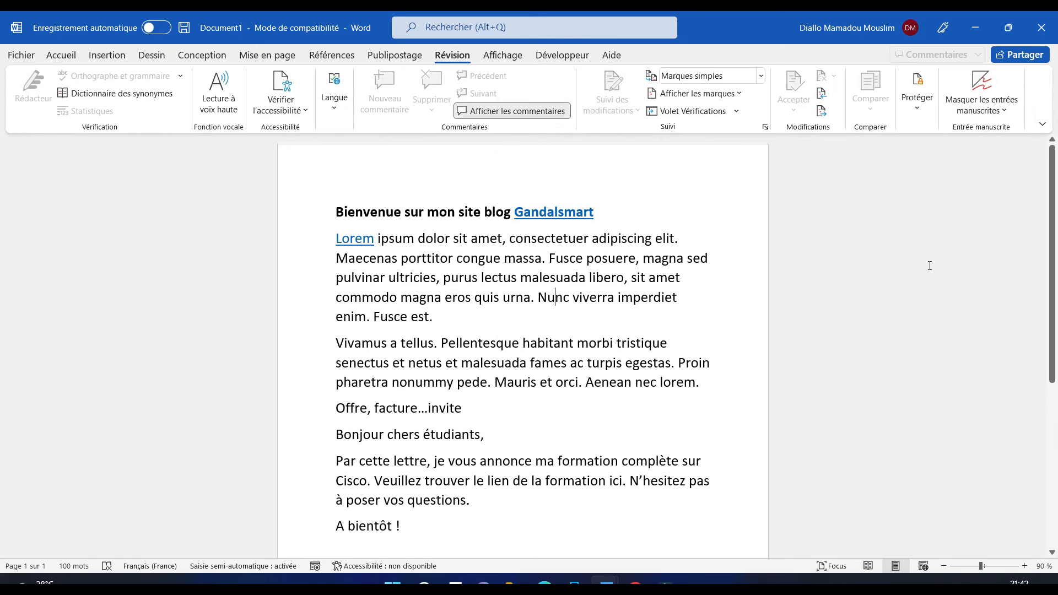
click(916, 93)
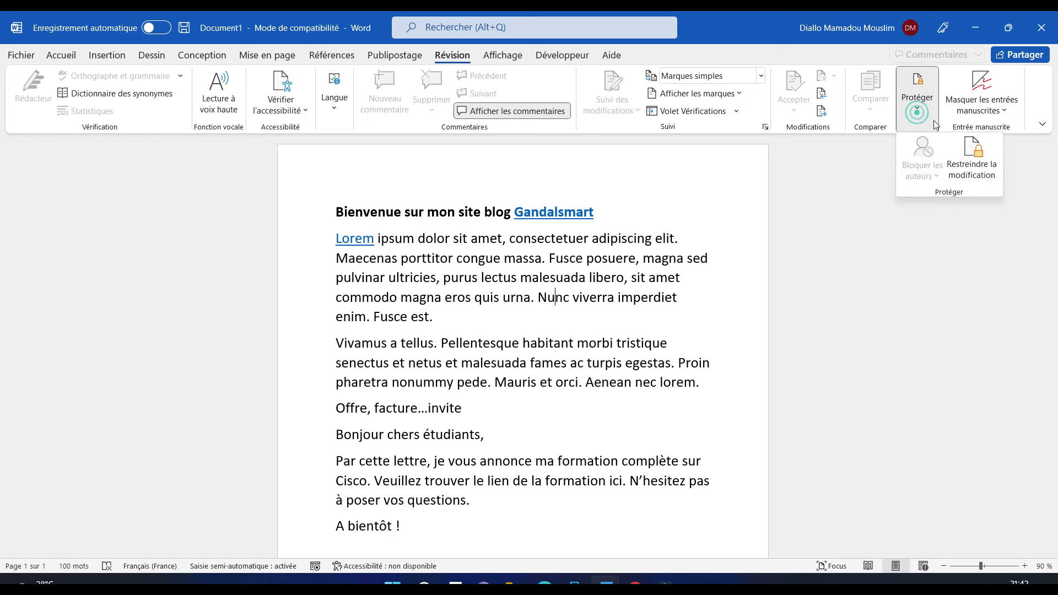
click(984, 158)
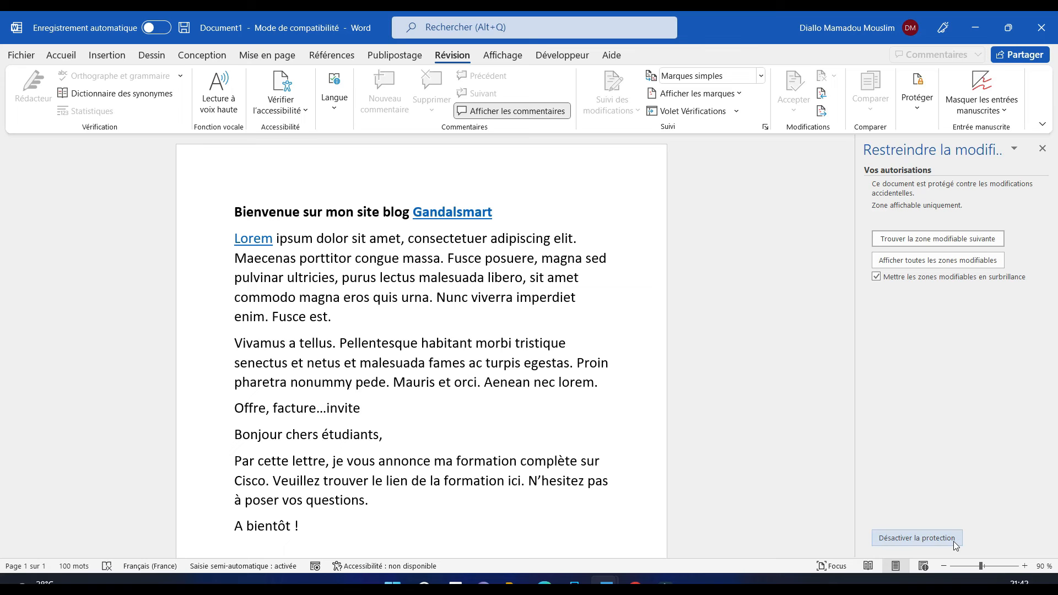
click(932, 537)
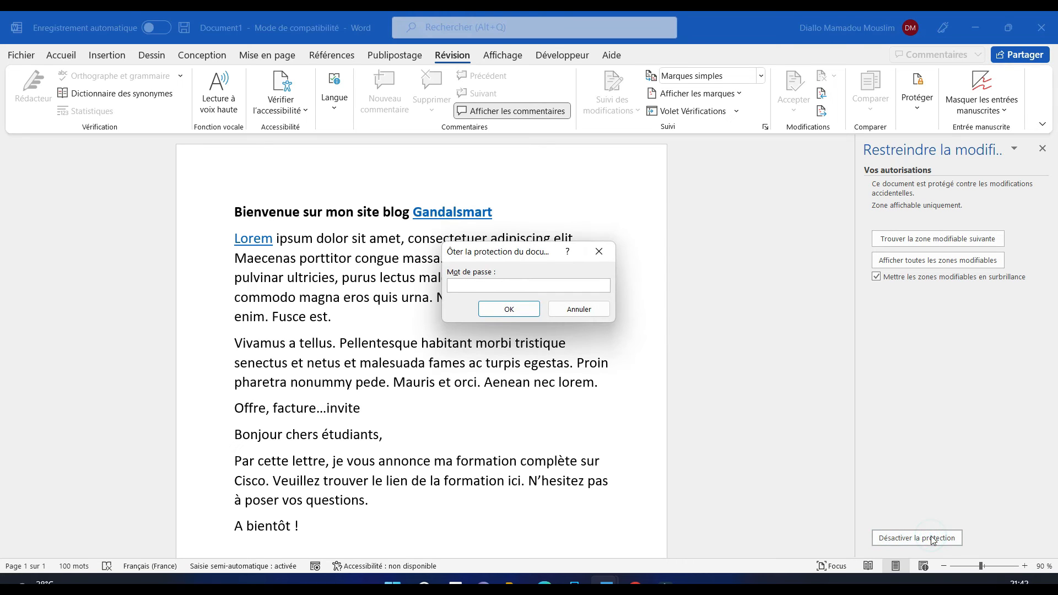
drag(526, 251, 773, 297)
text(•••)
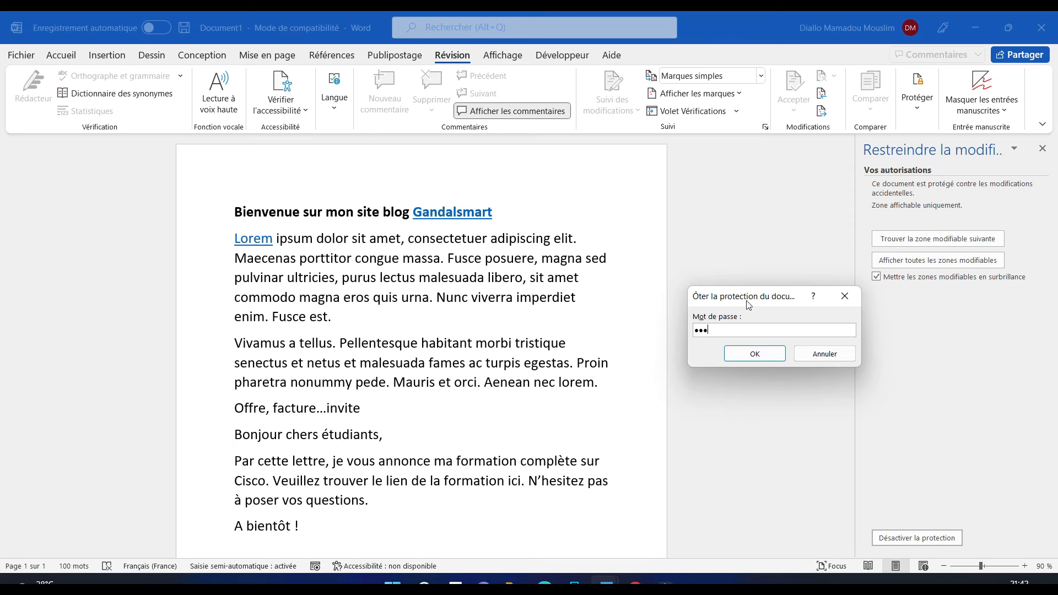
drag(748, 304, 741, 268)
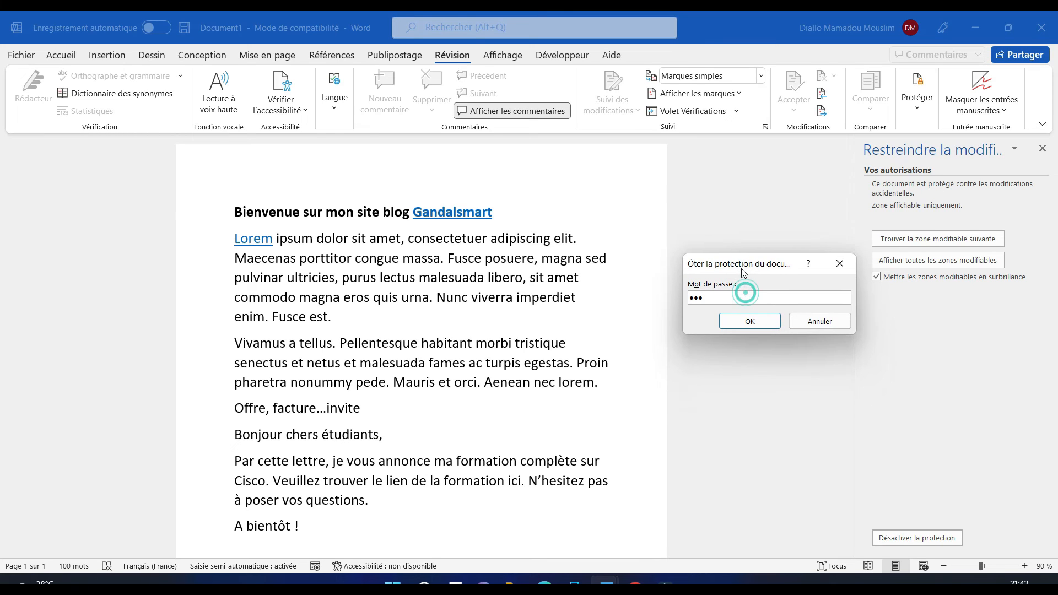
click(748, 322)
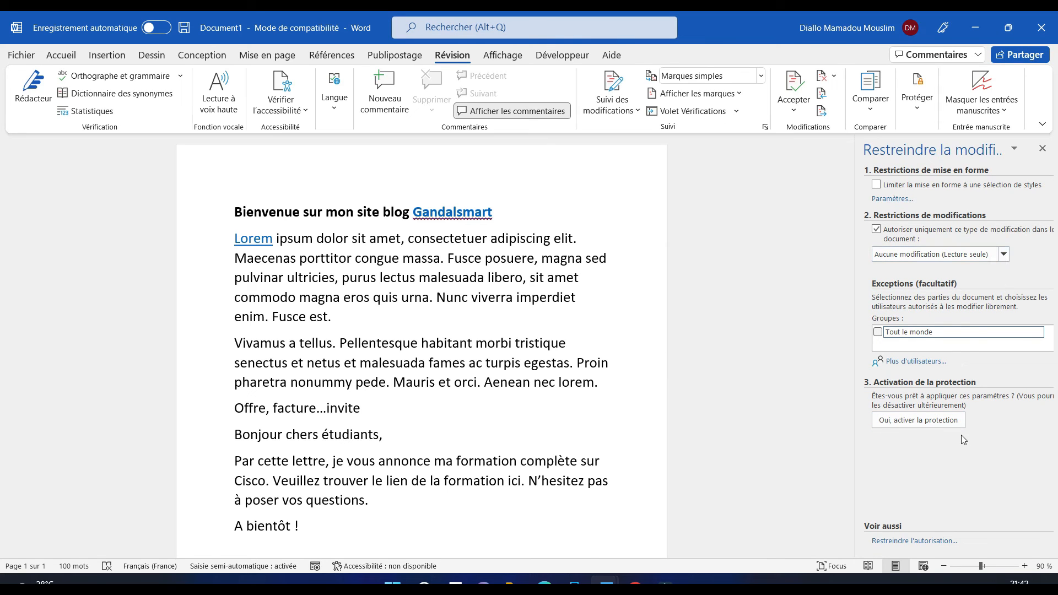
Add the test lines 'Jhkjhjkkj=' and 'kjhkjhkhkjn' below the paragraph ending 'enim. Fusce est.'
click(380, 309)
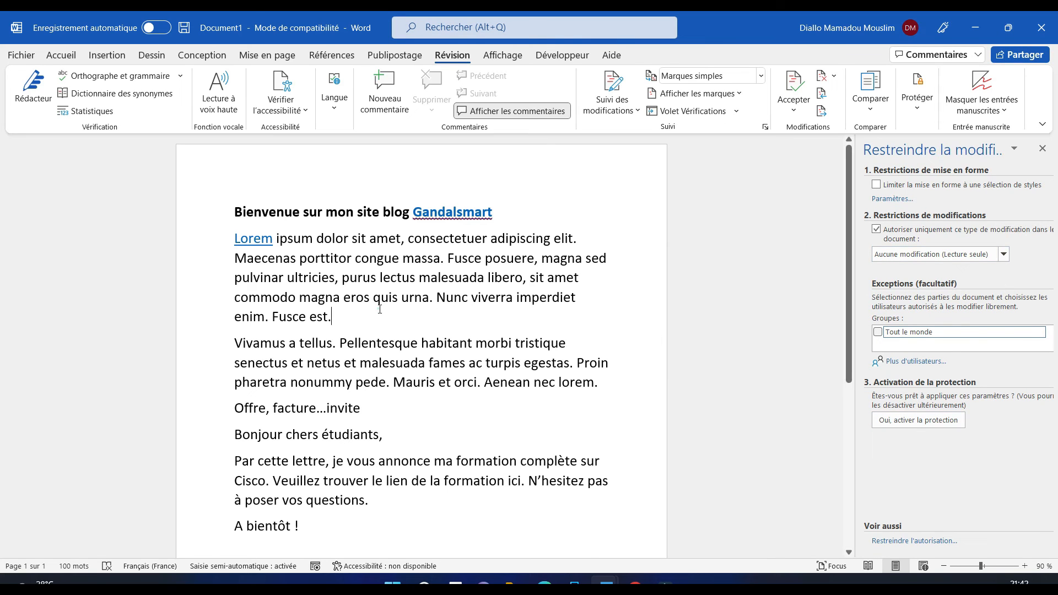
key(Return)
text(Jhkjhjkkj=)
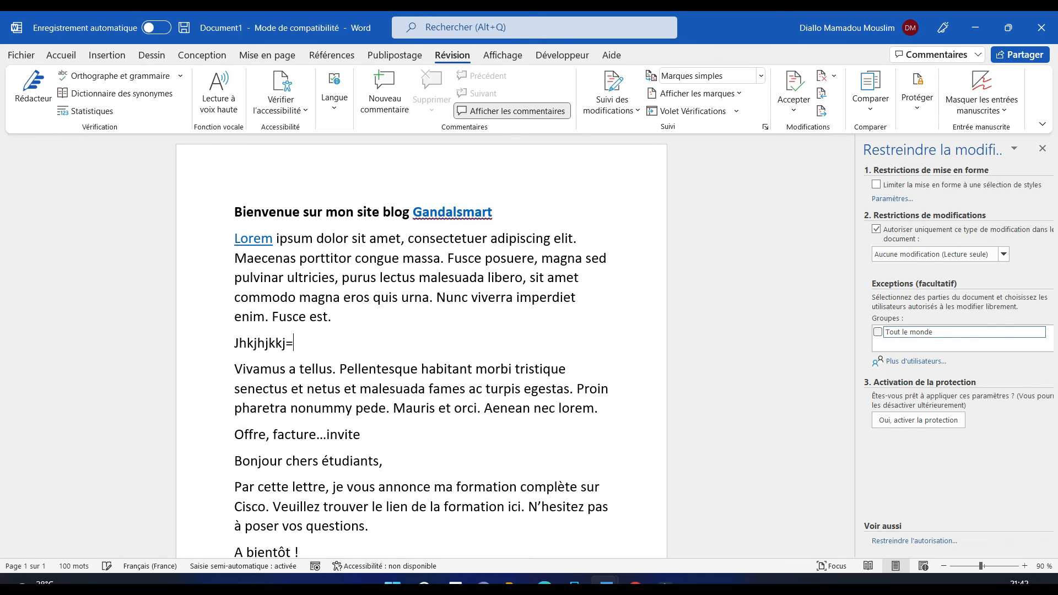
key(Return)
text(kjhkjhkhkjn)
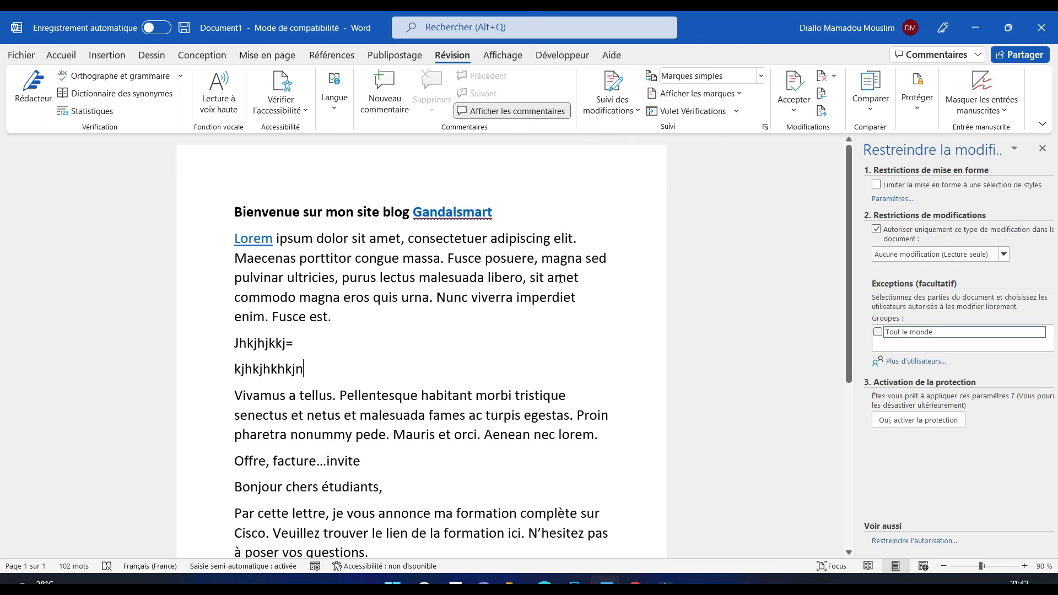
drag(852, 294, 883, 149)
click(925, 109)
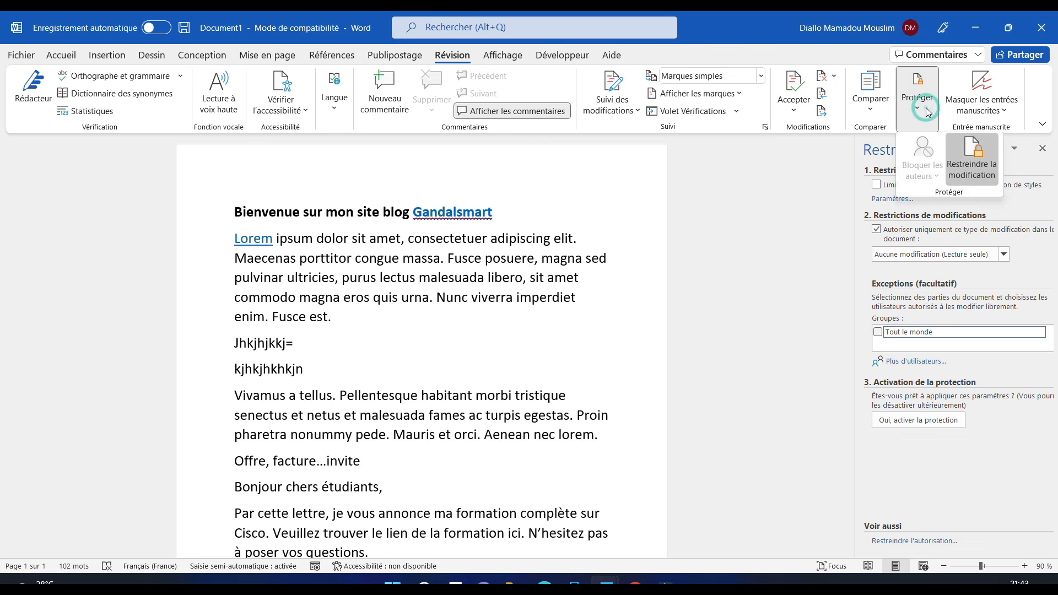
click(562, 55)
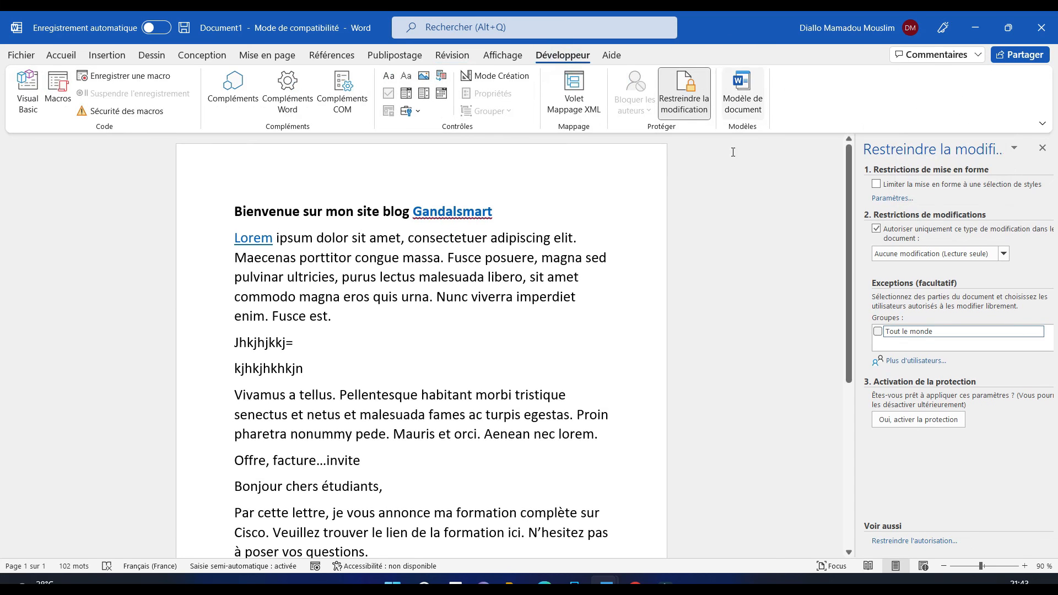